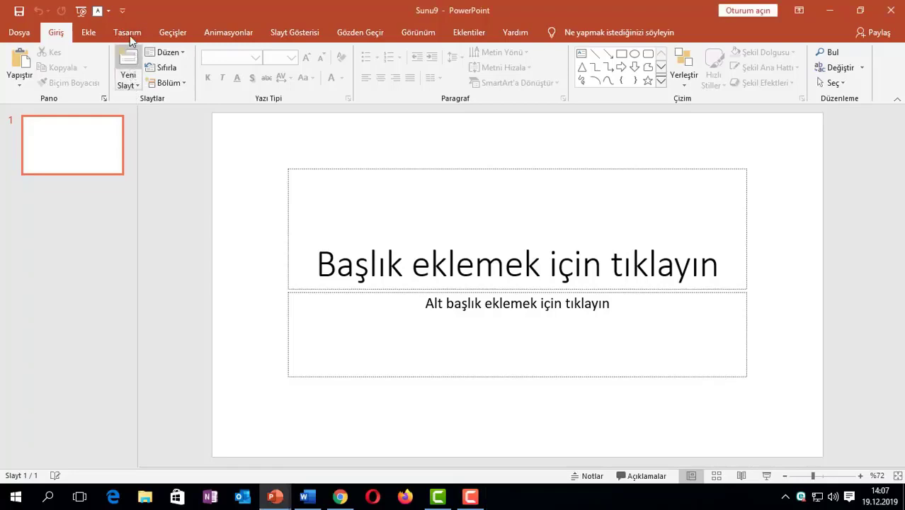
Step: Apply the green Facet theme to the presentation
click(129, 33)
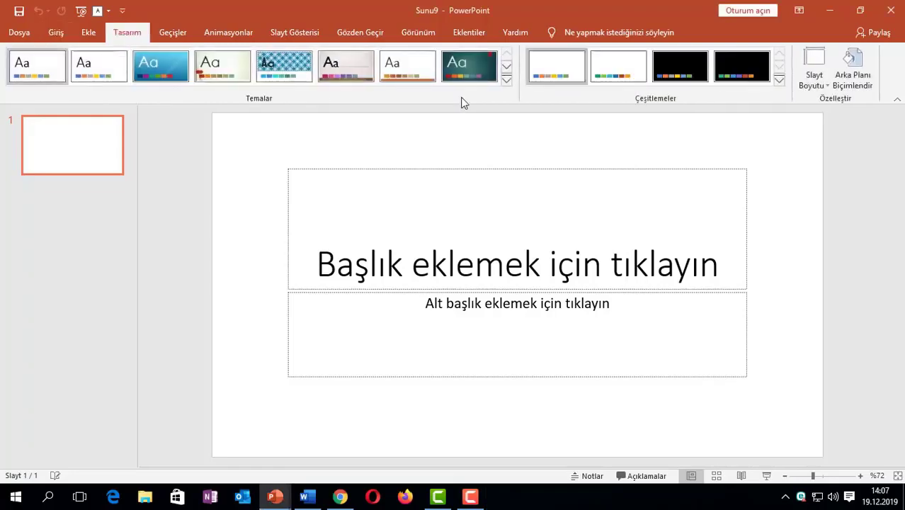
click(506, 80)
key(Escape)
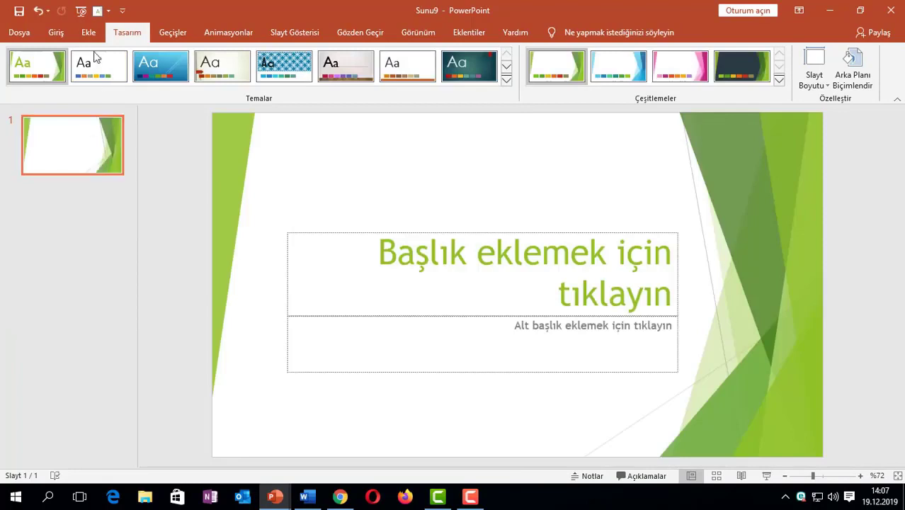
Step: Add three more title-and-content slides so the deck has four
click(56, 32)
click(136, 68)
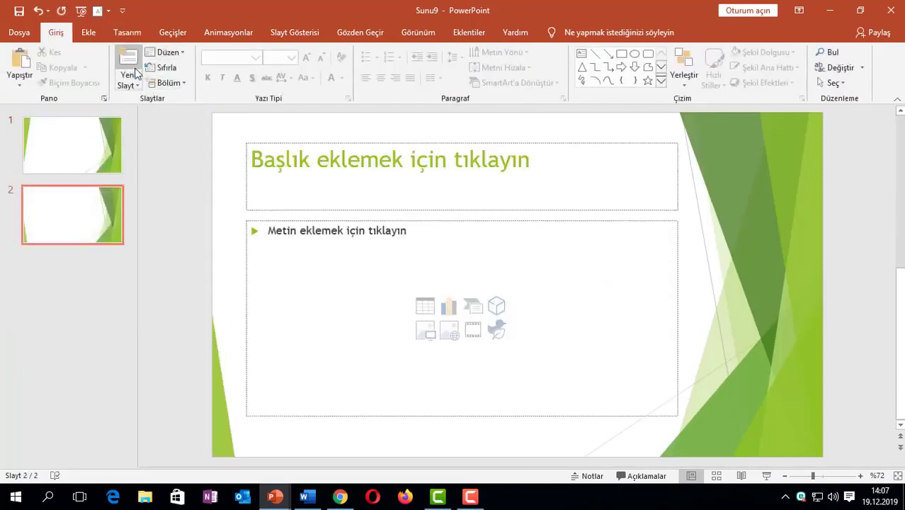
click(136, 68)
click(136, 68)
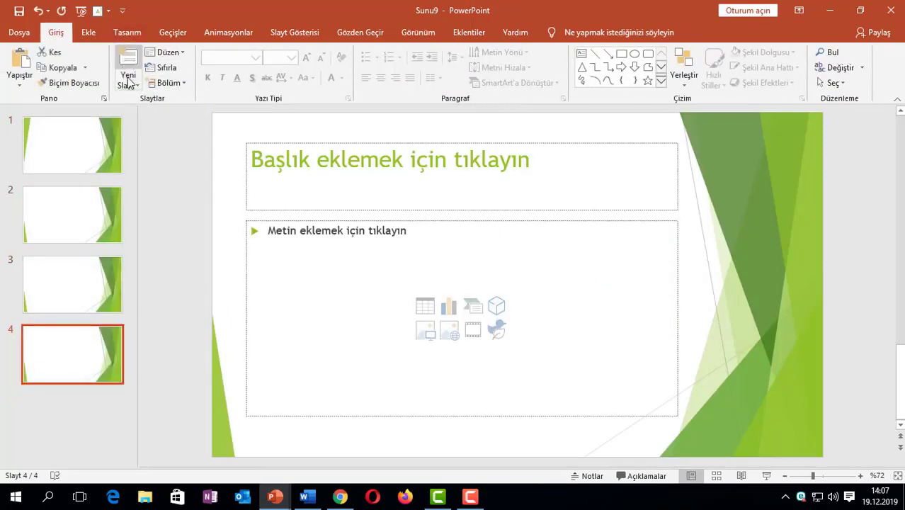
click(129, 82)
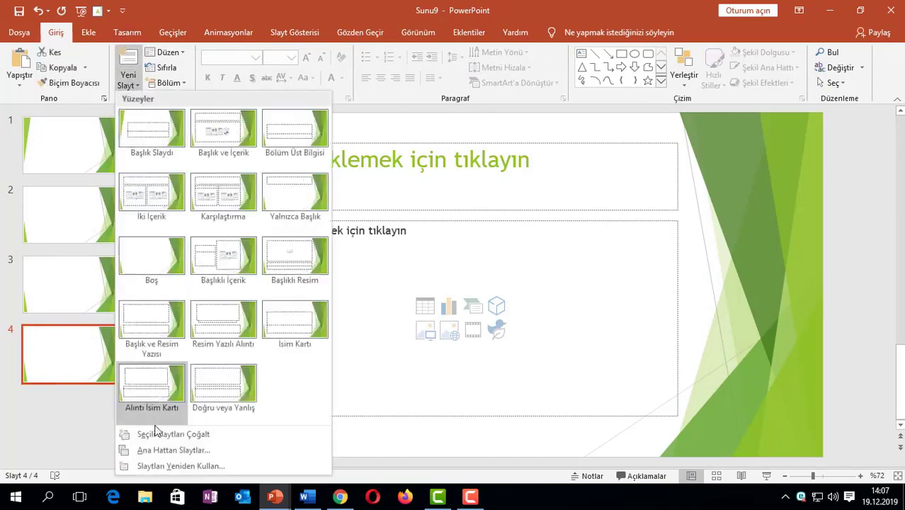
Step: Reuse all eight slides from EĞİTİM KURAMLARI, inserted after slide 4 in the green theme
click(177, 466)
click(863, 172)
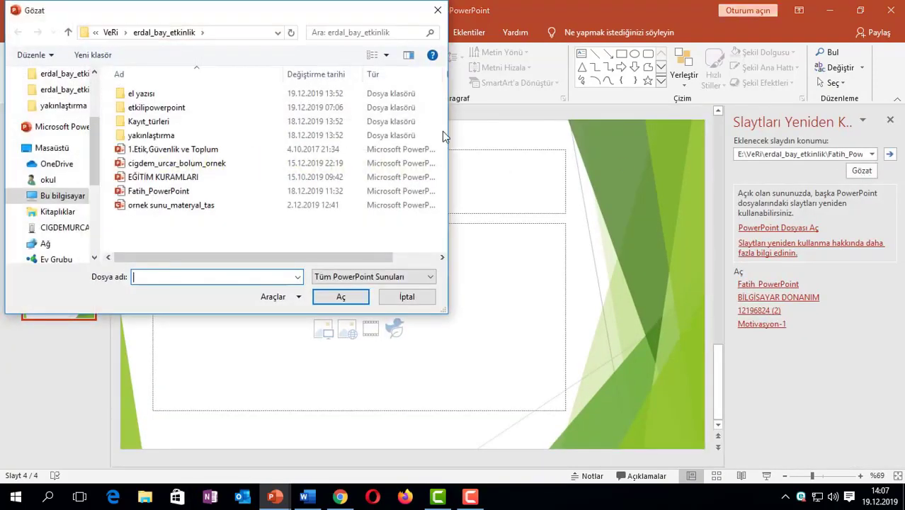
click(163, 177)
click(340, 298)
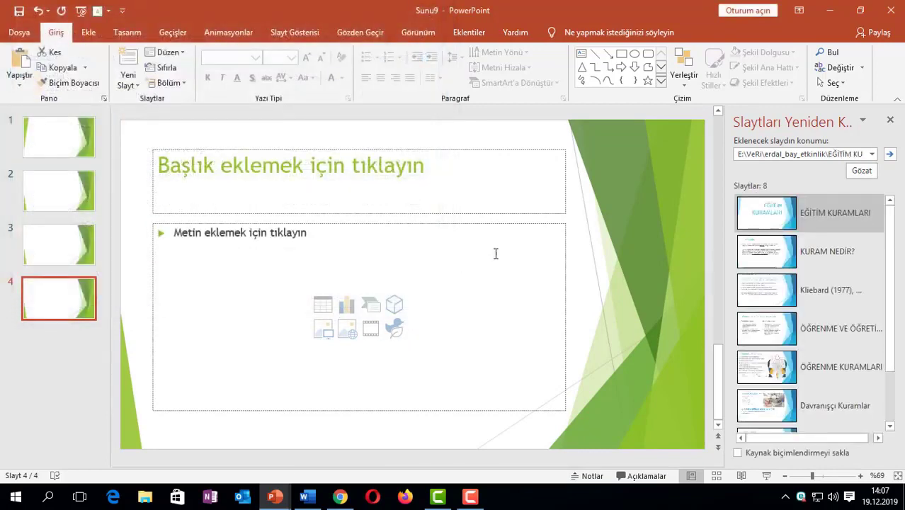
right_click(784, 218)
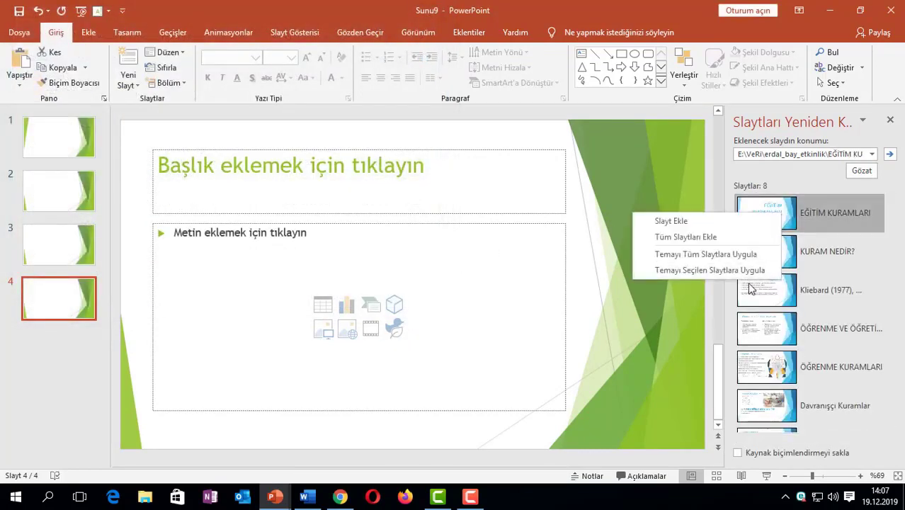
click(705, 238)
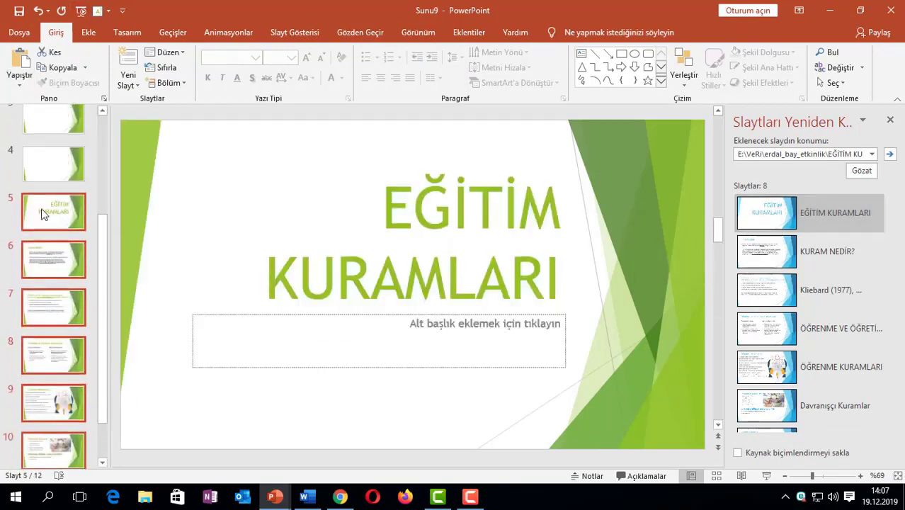
Step: Select the EĞİTİM KURAMLARI title on slide 5 to inspect its font
scroll(44, 199, up, 1)
click(60, 306)
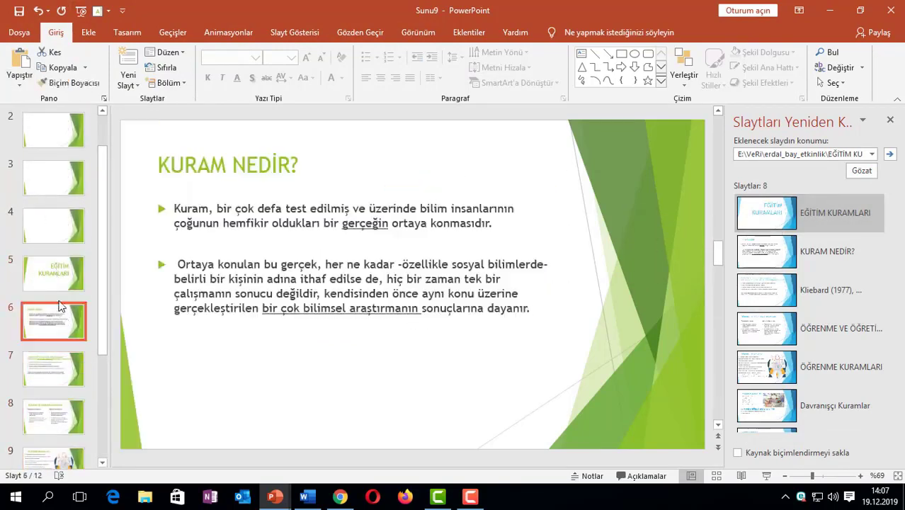
click(64, 272)
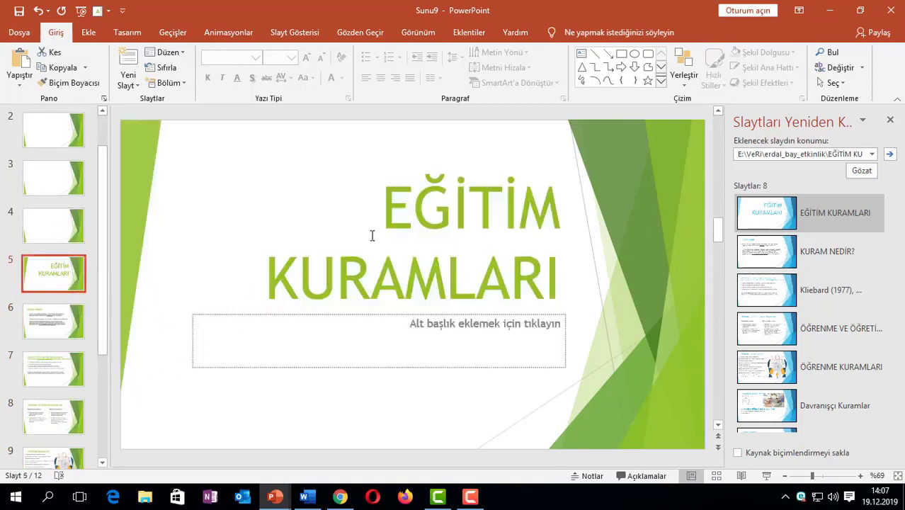
click(396, 217)
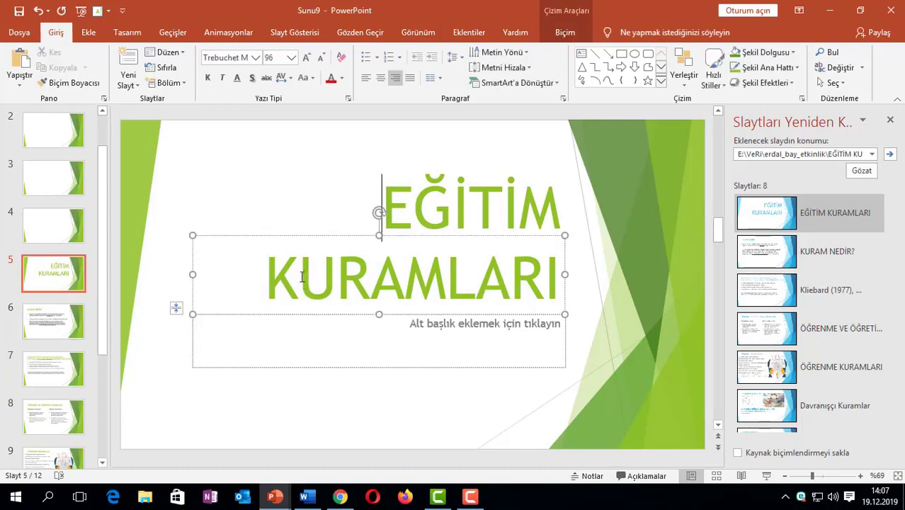
drag(303, 277, 609, 279)
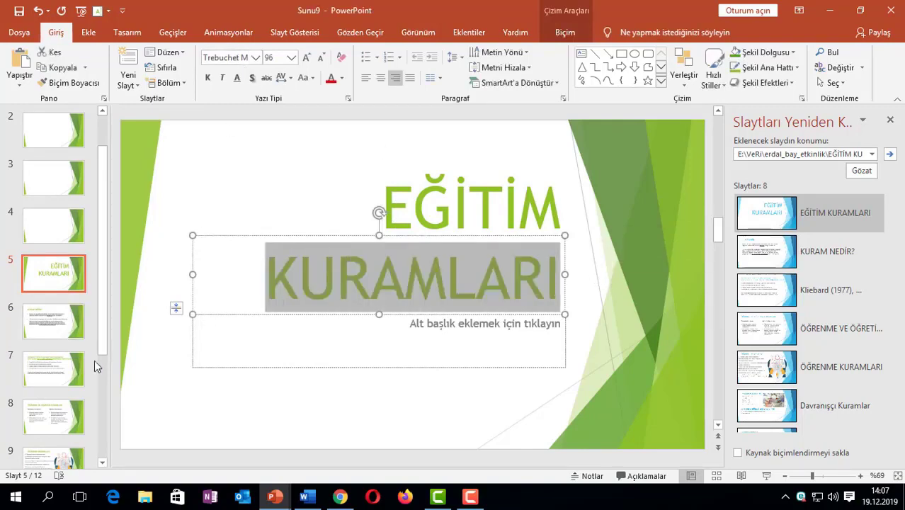
Step: Select the KURAM NEDİR? title on slide 6 to inspect its font
click(54, 321)
click(212, 178)
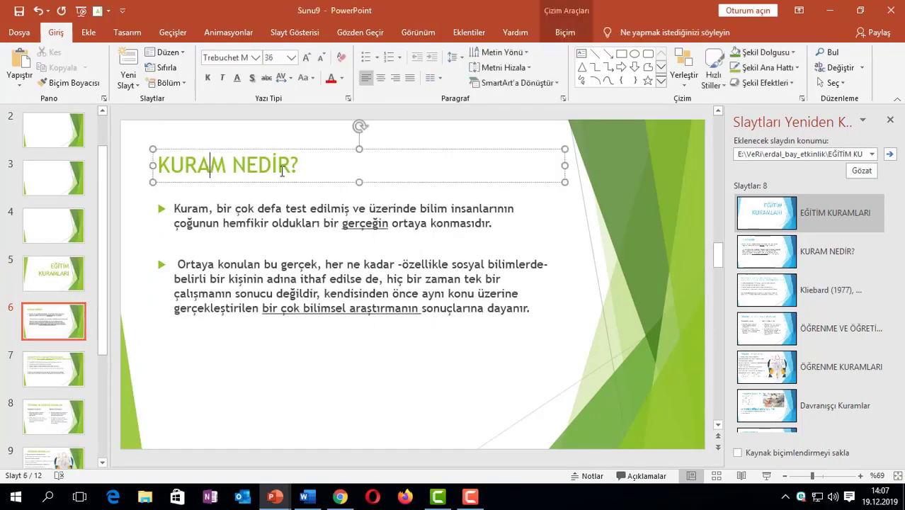
drag(158, 164, 303, 165)
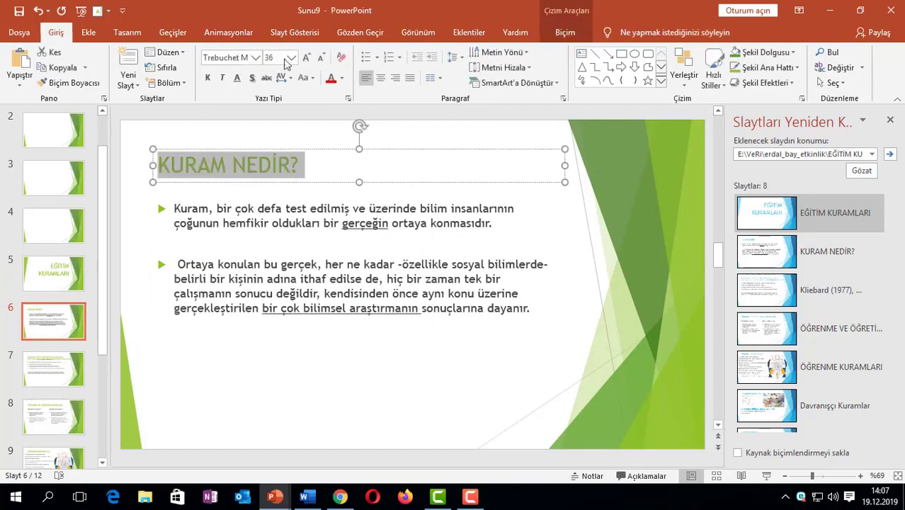
click(418, 32)
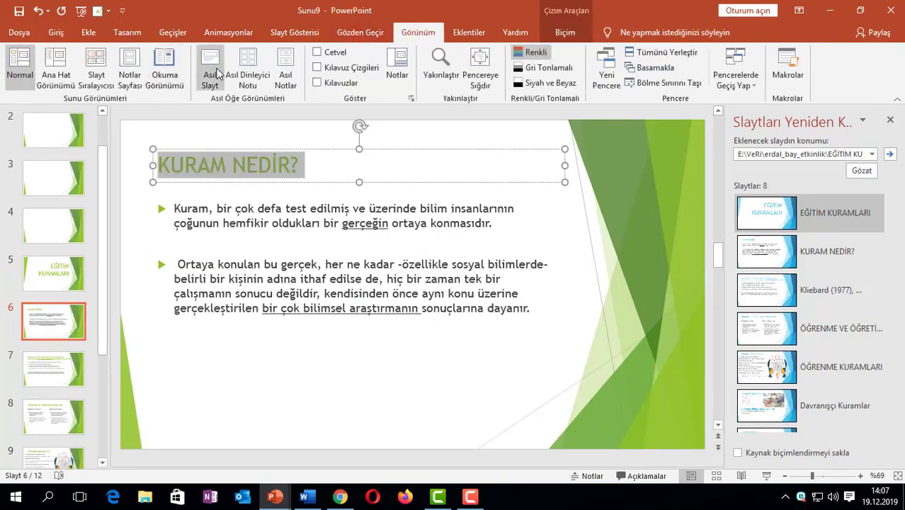
Step: In the slide master, set the title font to Monotype Corsiva and make it bold
click(211, 73)
drag(343, 190, 141, 130)
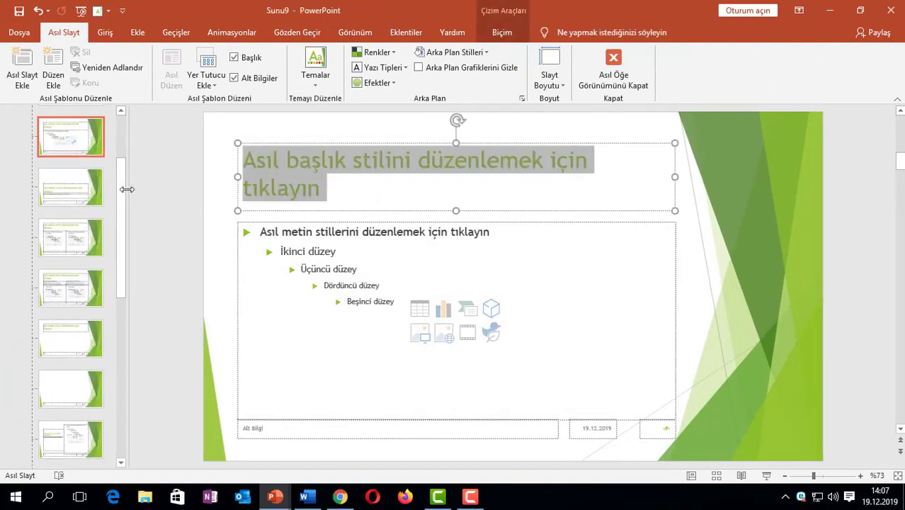
drag(136, 214, 123, 163)
click(339, 172)
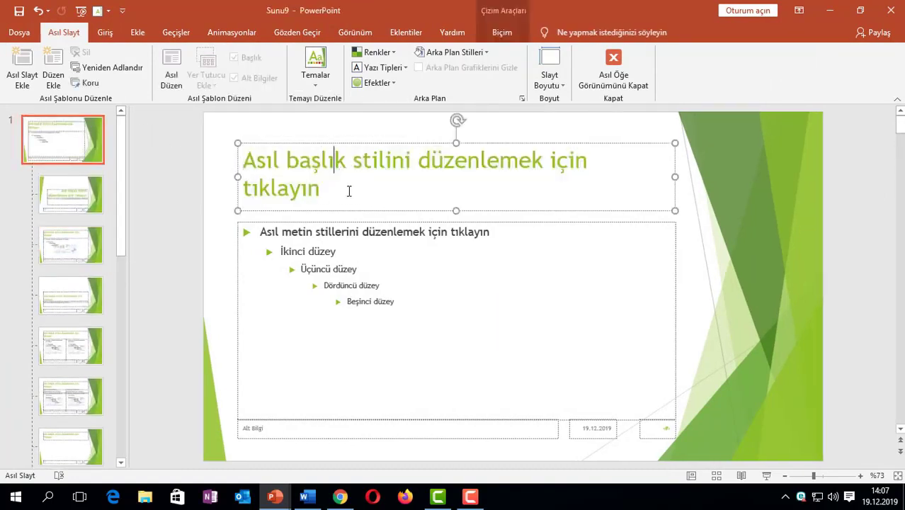
drag(350, 192, 218, 122)
click(105, 33)
text(Mono)
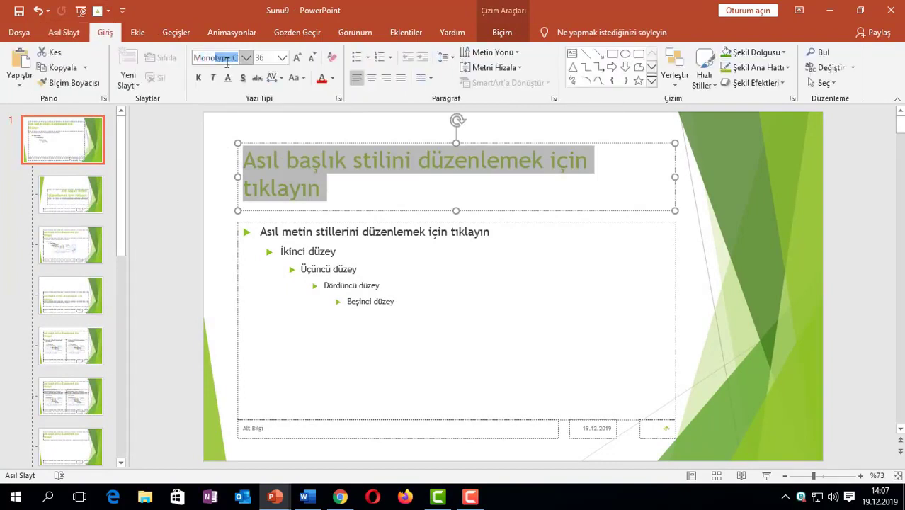
key(Return)
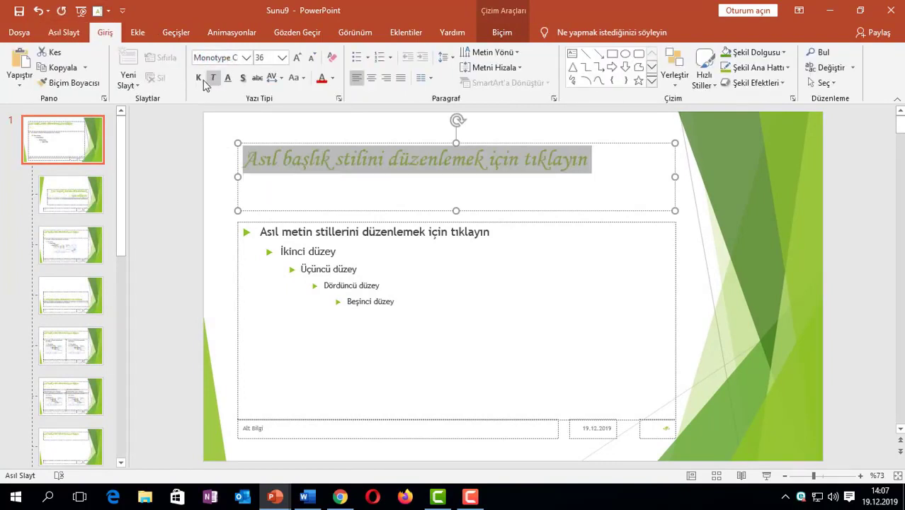
click(203, 80)
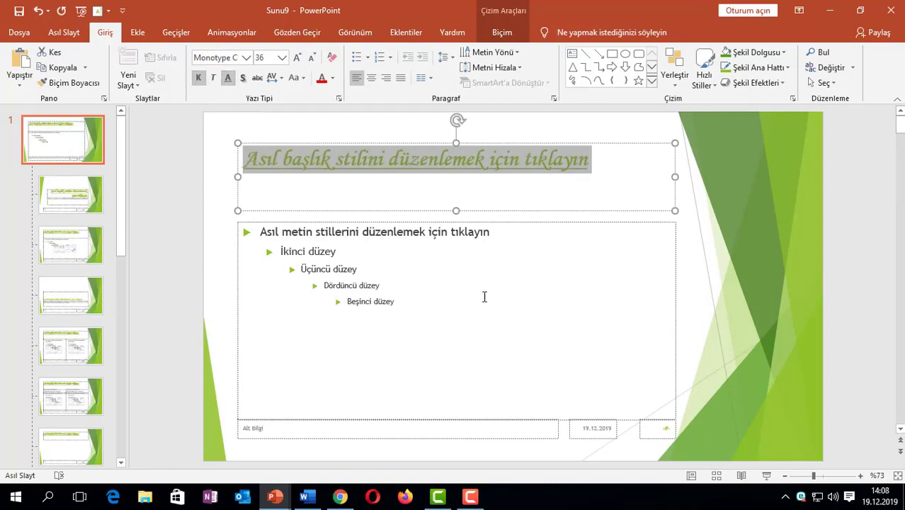
Step: Give the first master body text line Comic Sans, a shadow and bold
click(419, 270)
triple_click(435, 236)
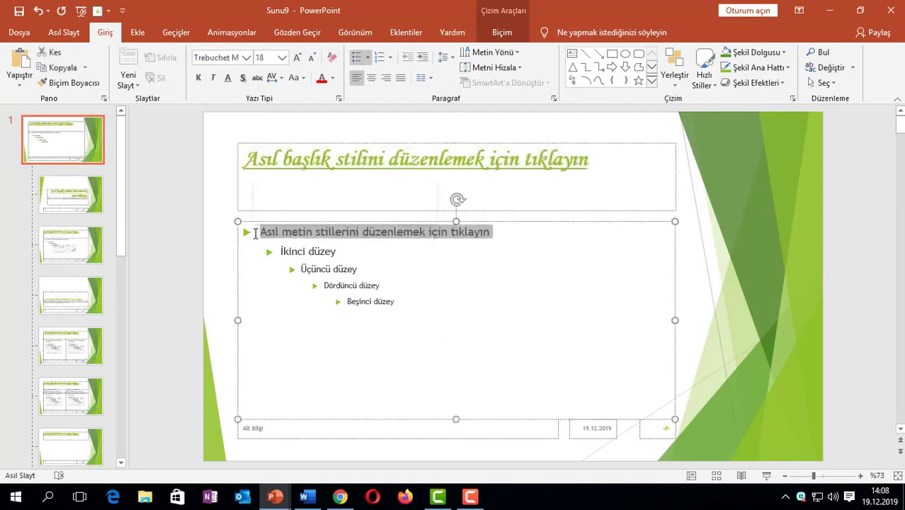
click(227, 57)
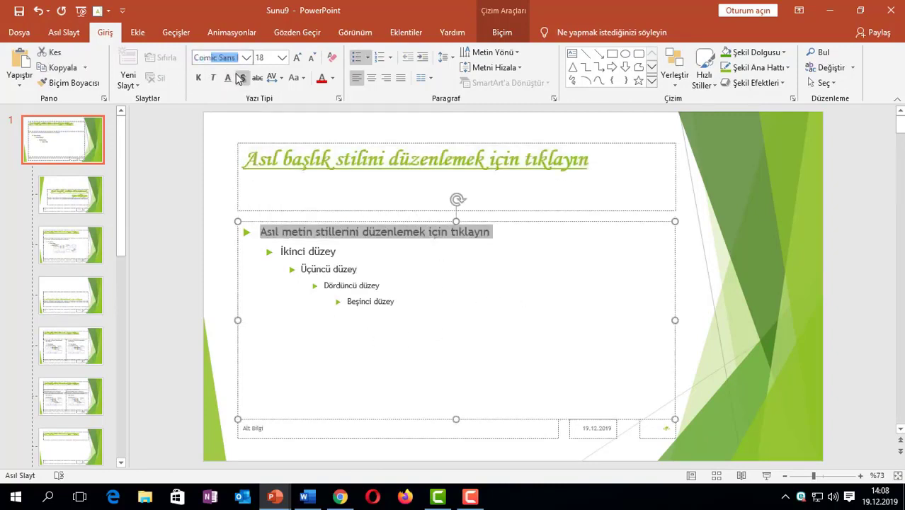
click(241, 78)
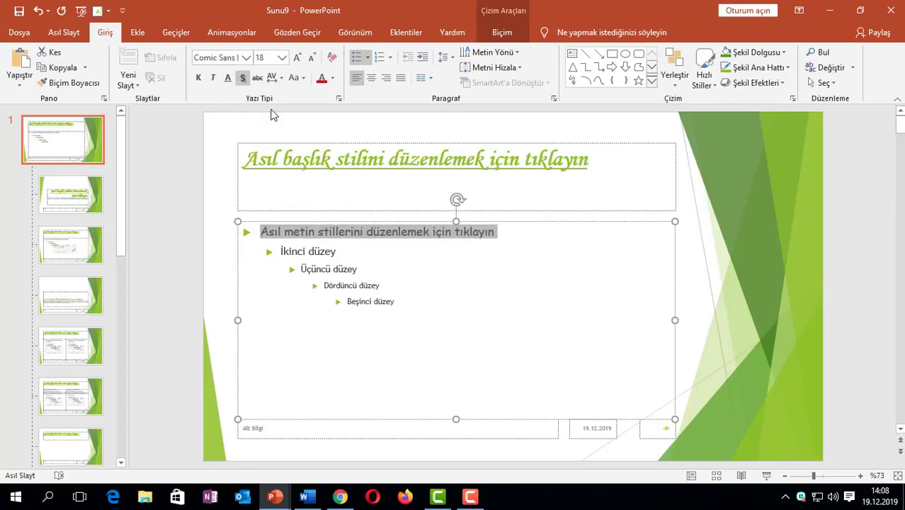
click(199, 78)
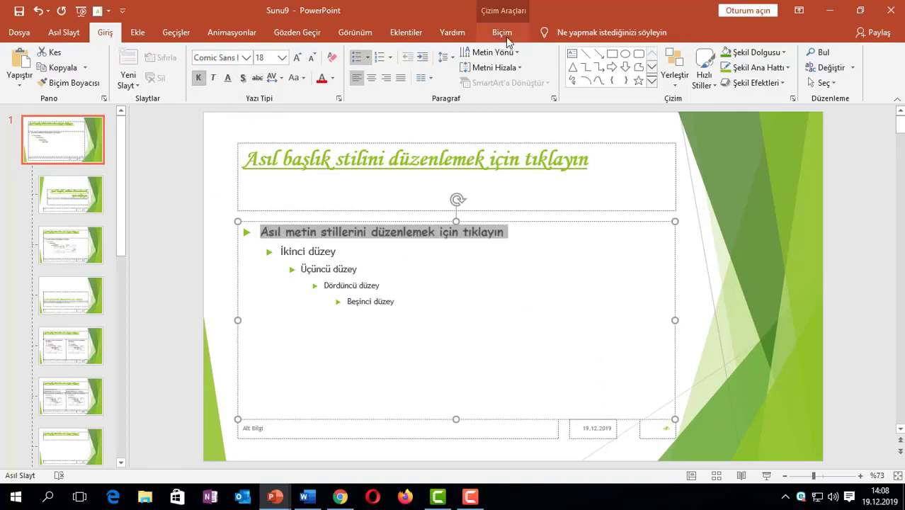
Step: Close Master View and check the restyled titles and body text on slides 6, 7 and 9
click(65, 33)
click(611, 67)
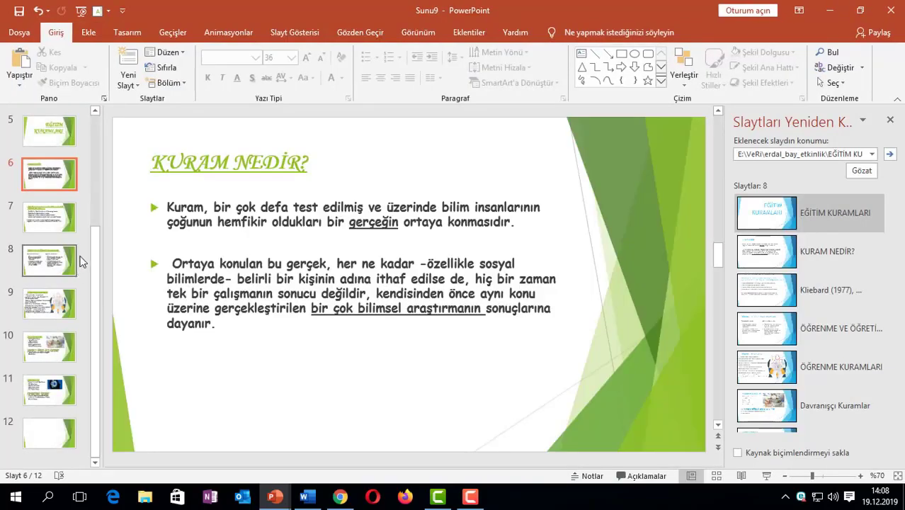
click(224, 173)
key(Page_Down)
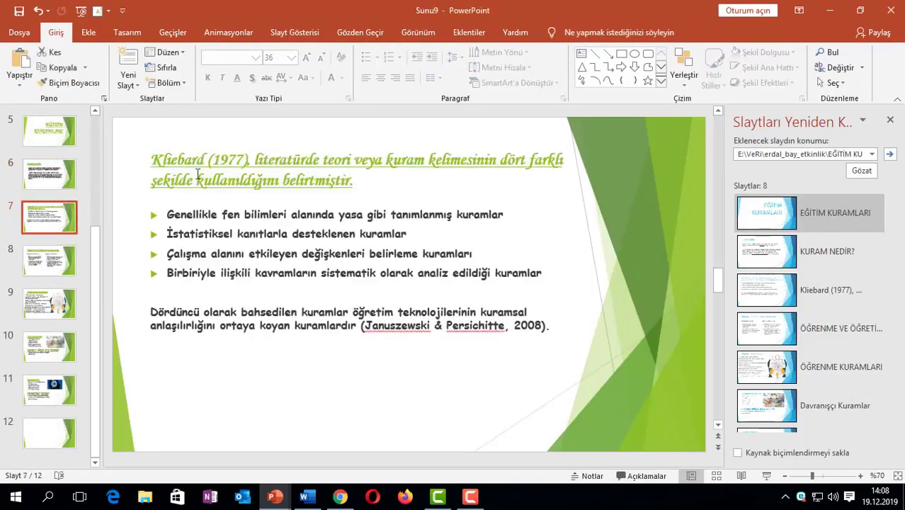
click(61, 297)
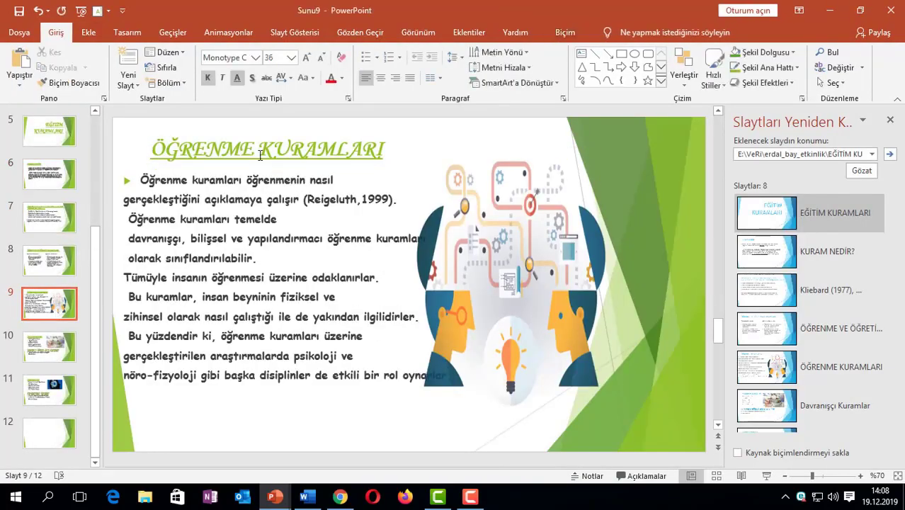
click(186, 279)
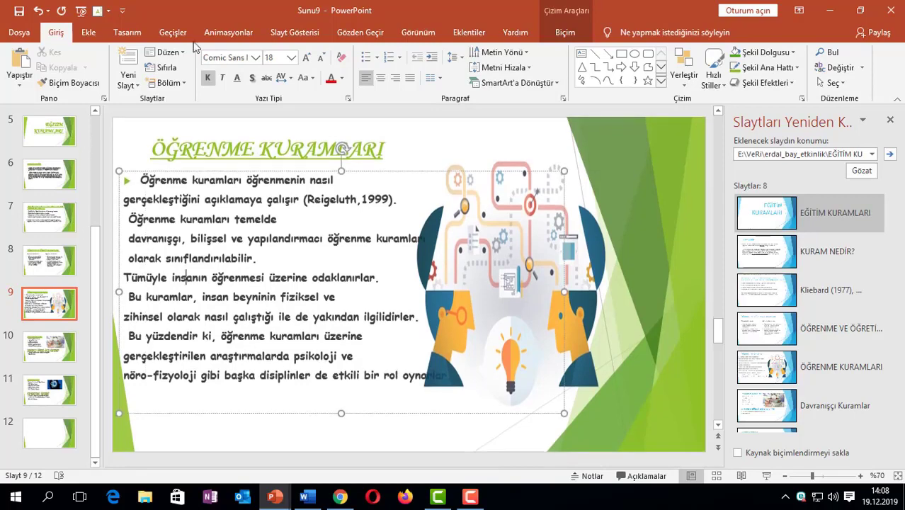
click(414, 31)
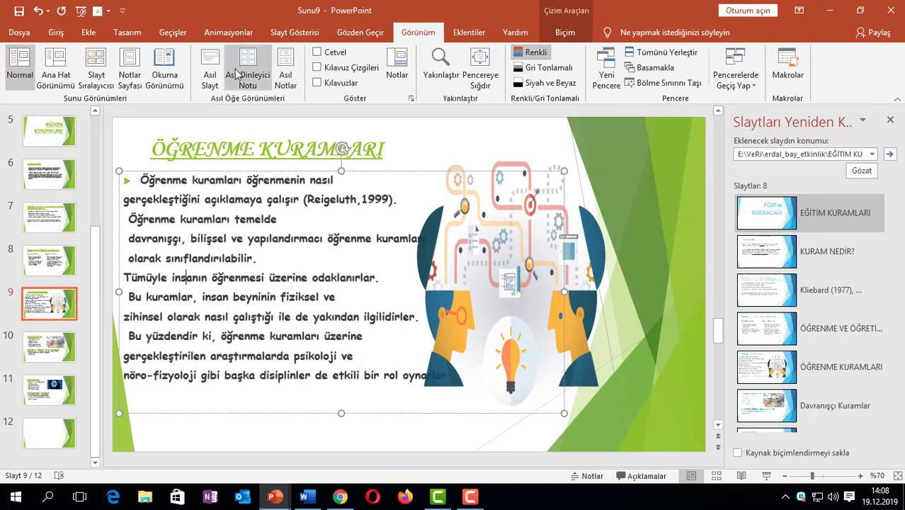
Step: Insert the gantep_logo picture onto the top slide master
click(211, 74)
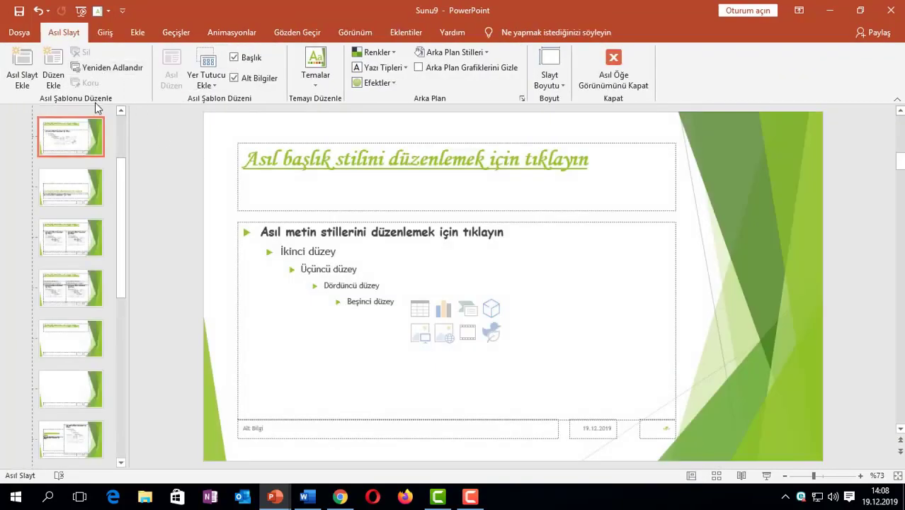
drag(118, 170, 115, 112)
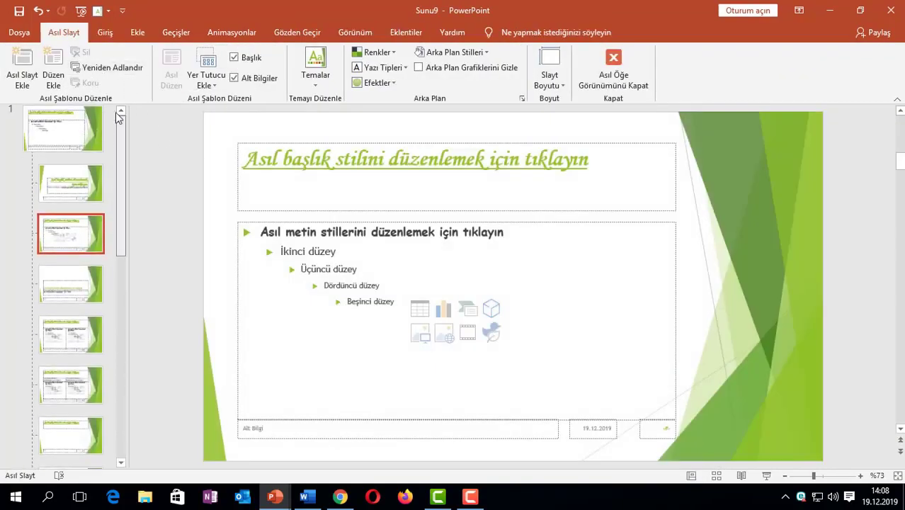
click(81, 146)
click(136, 32)
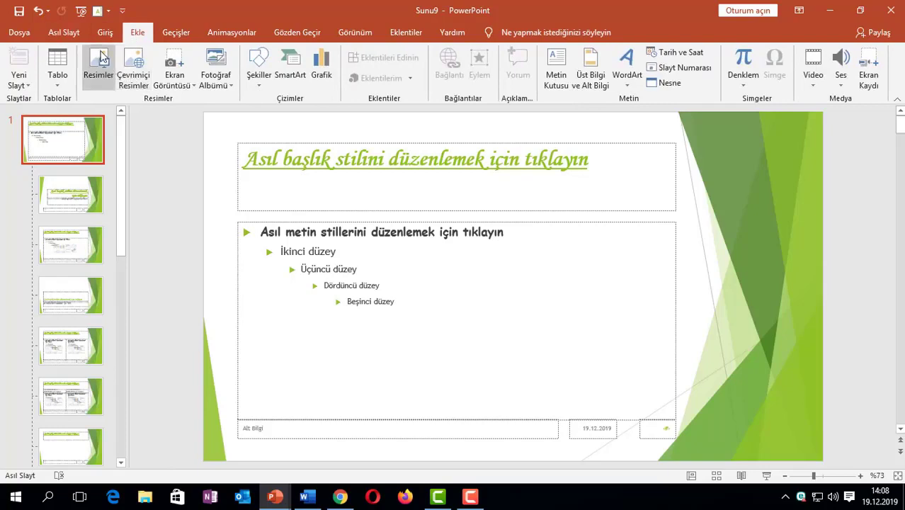
click(103, 58)
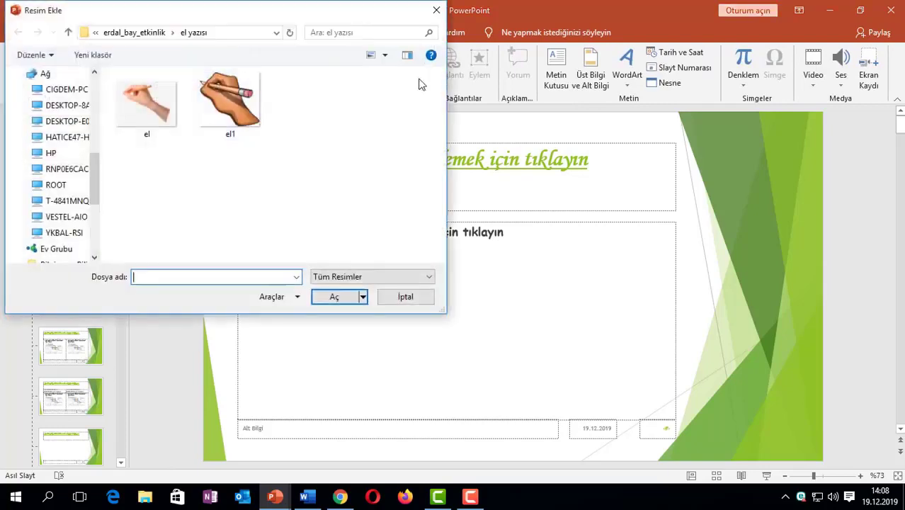
click(97, 37)
click(319, 118)
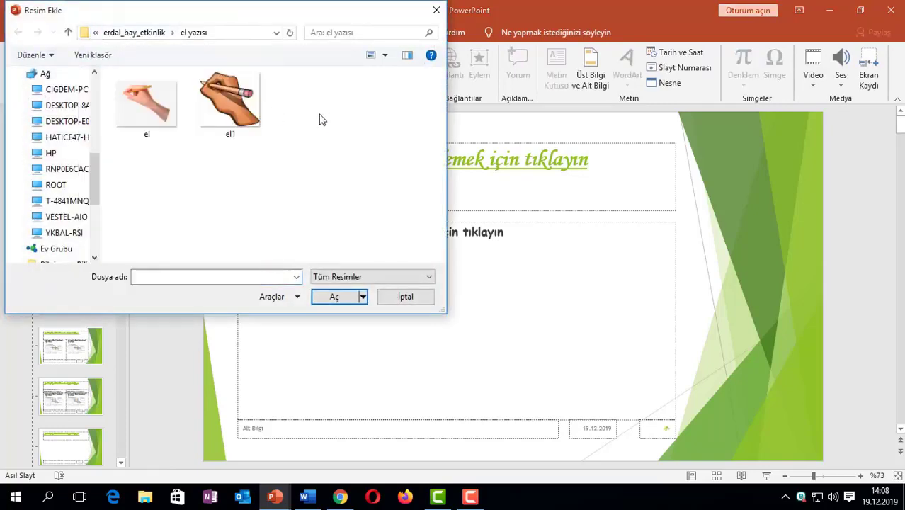
click(136, 34)
click(276, 155)
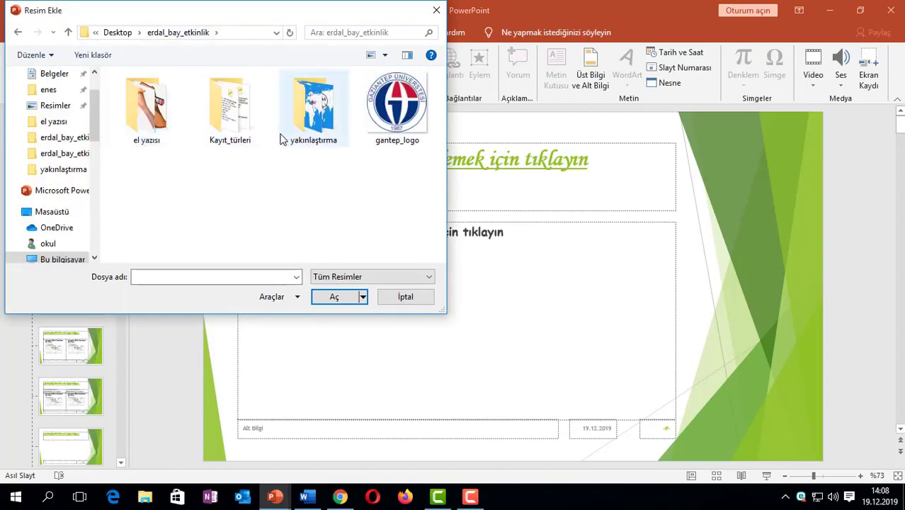
click(384, 141)
click(348, 297)
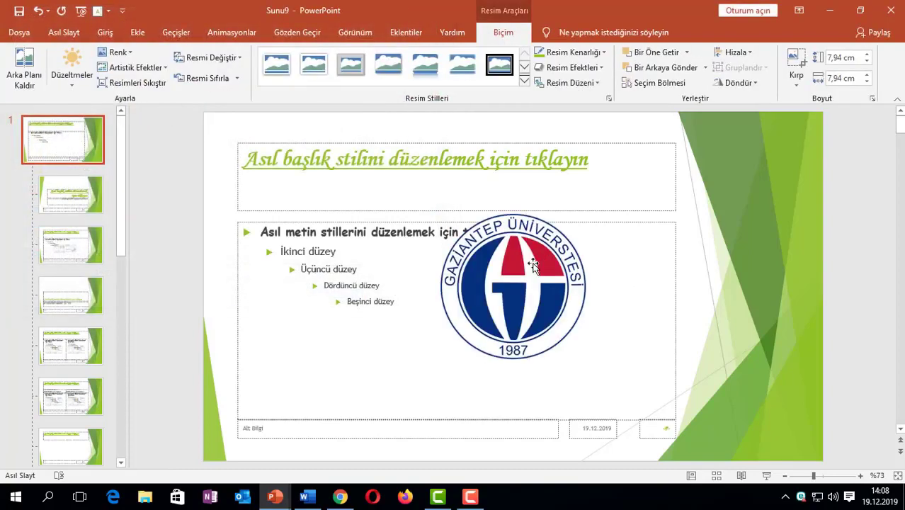
Step: Shrink the logo to 4,82 cm, move it top-right, and close Master View
drag(587, 213, 529, 270)
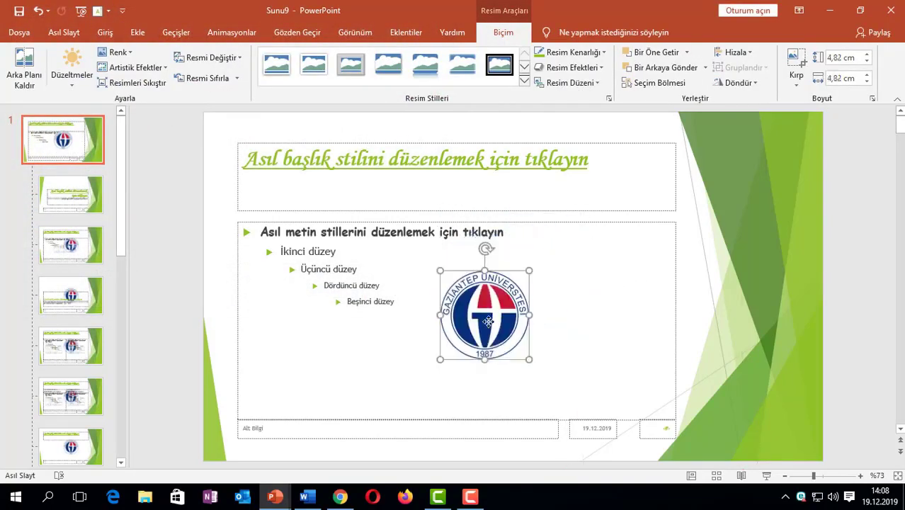
drag(488, 321, 763, 178)
click(723, 269)
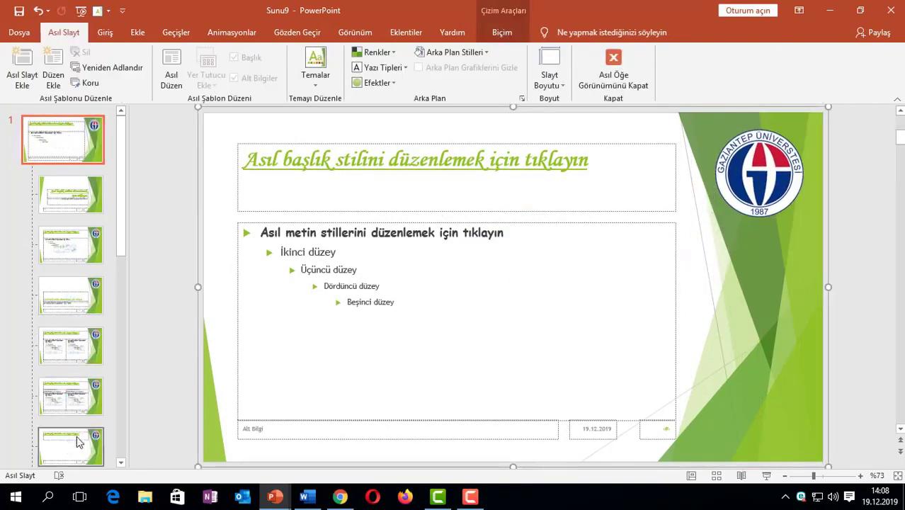
click(611, 71)
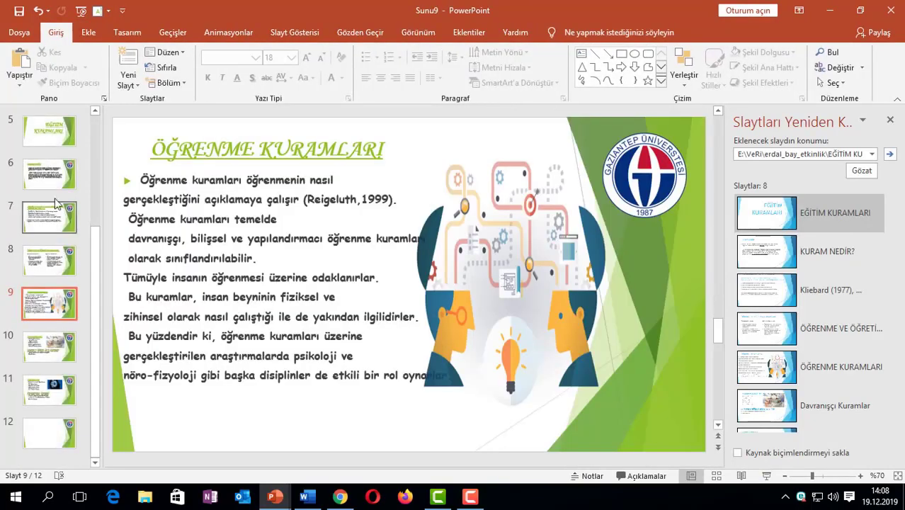
Step: Check that the logo appears on slides 6, 7, 8, 9 and 11
click(53, 181)
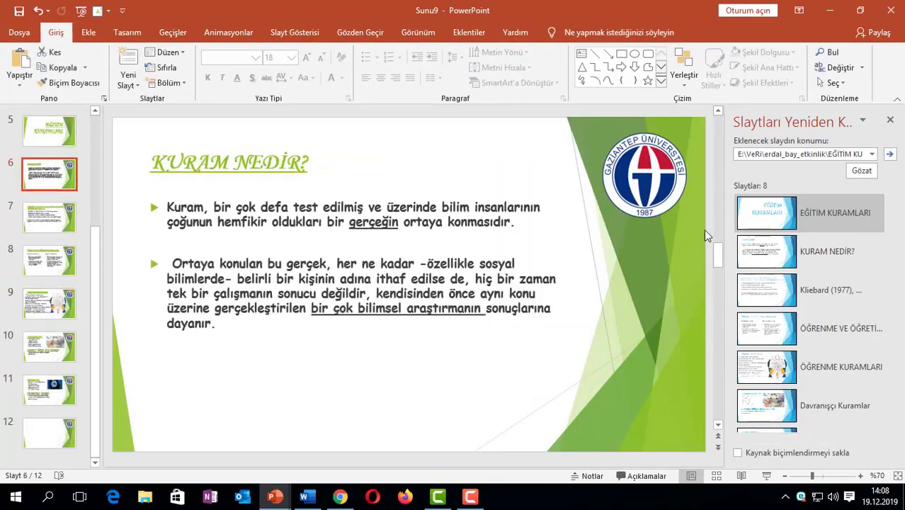
click(51, 240)
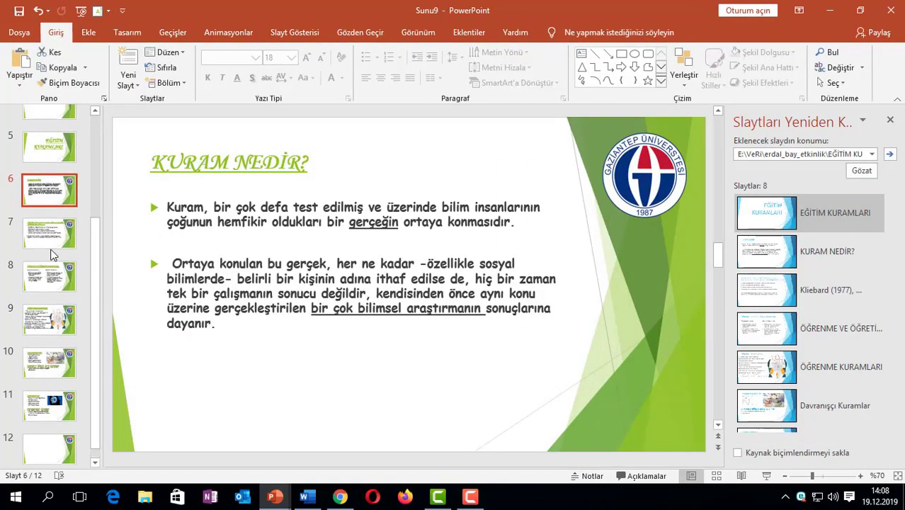
click(58, 290)
click(53, 322)
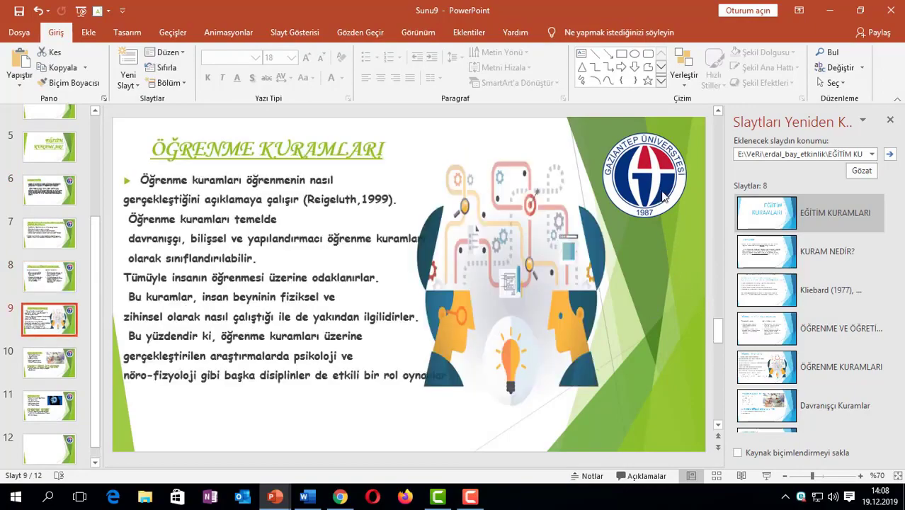
click(42, 410)
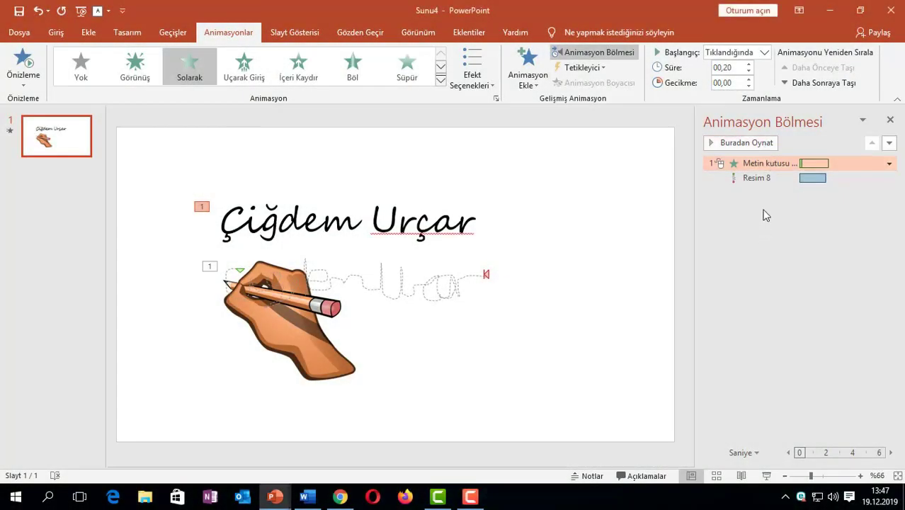
Step: Preview the handwriting animation, then delete that slide
click(756, 145)
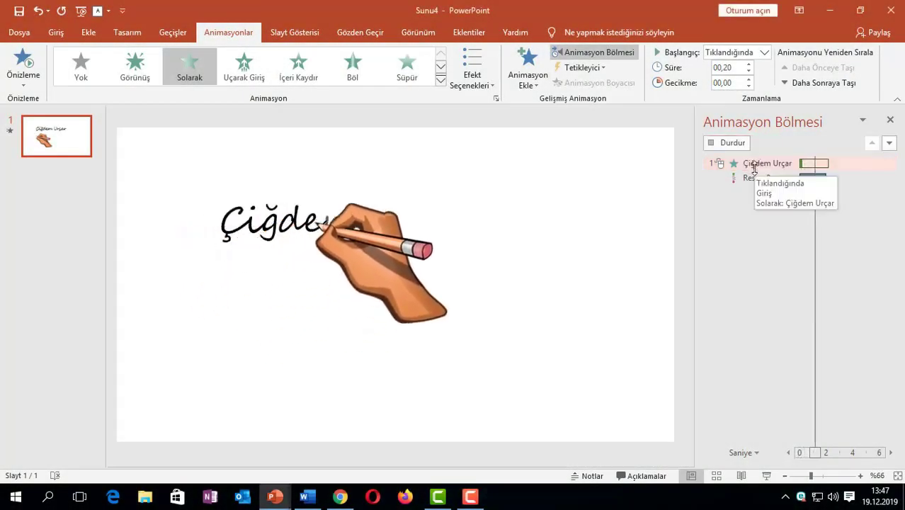
click(744, 145)
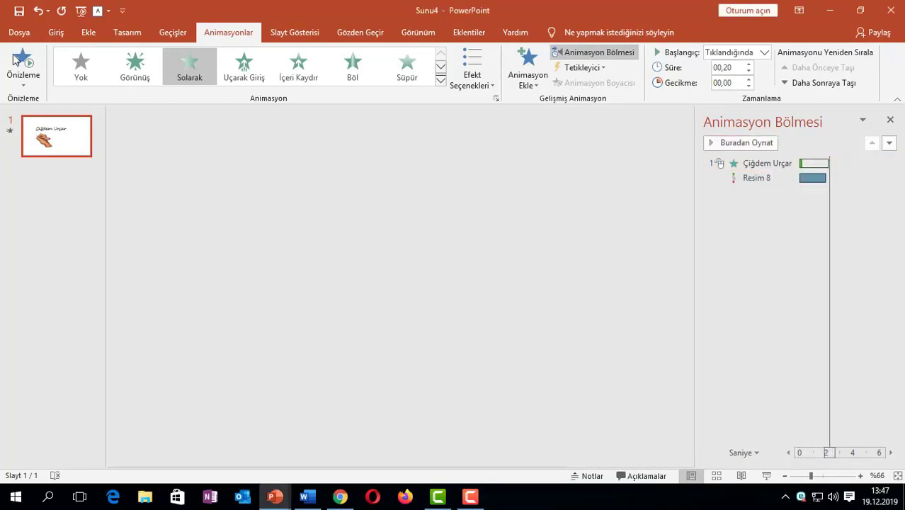
click(56, 140)
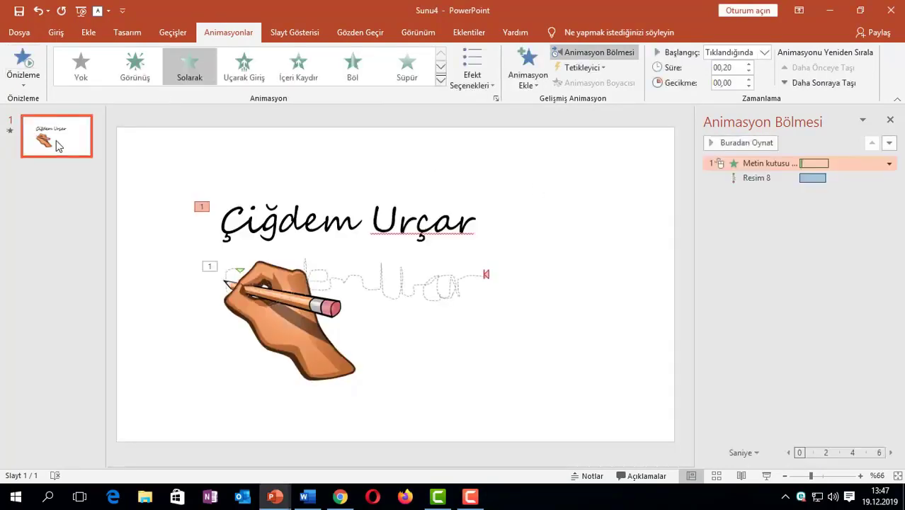
key(Delete)
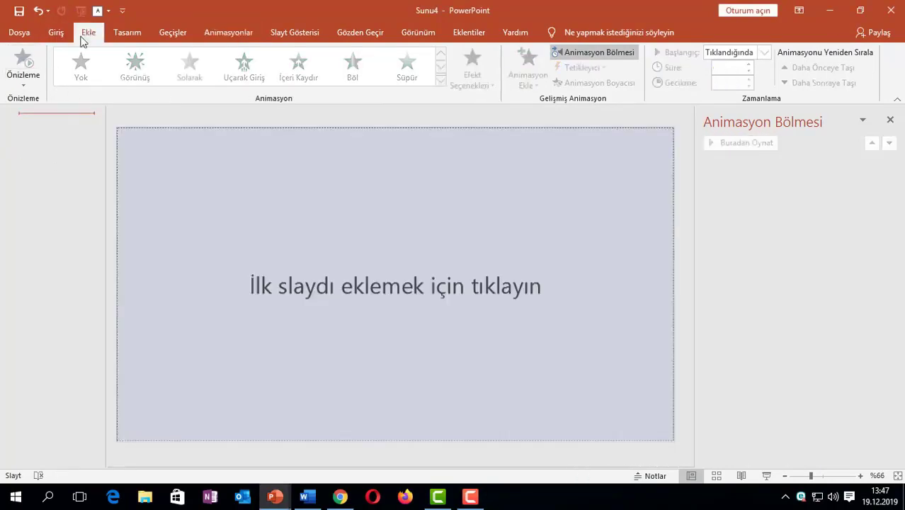
Step: Add a new slide and change its layout to Blank (Boş)
click(55, 32)
click(128, 64)
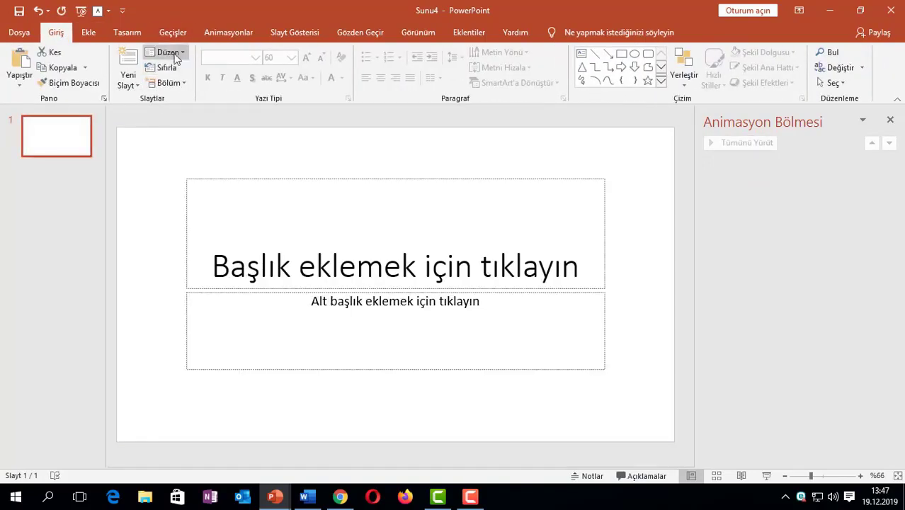
click(168, 52)
click(192, 222)
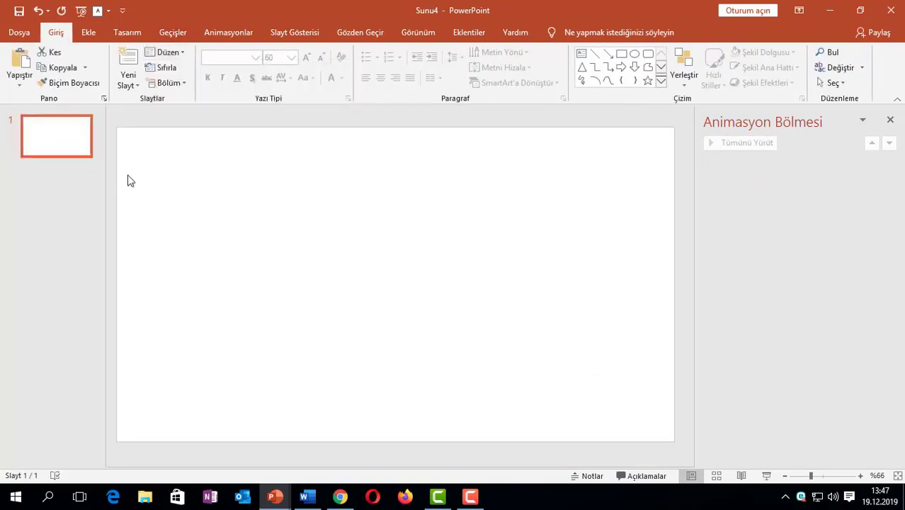
click(88, 31)
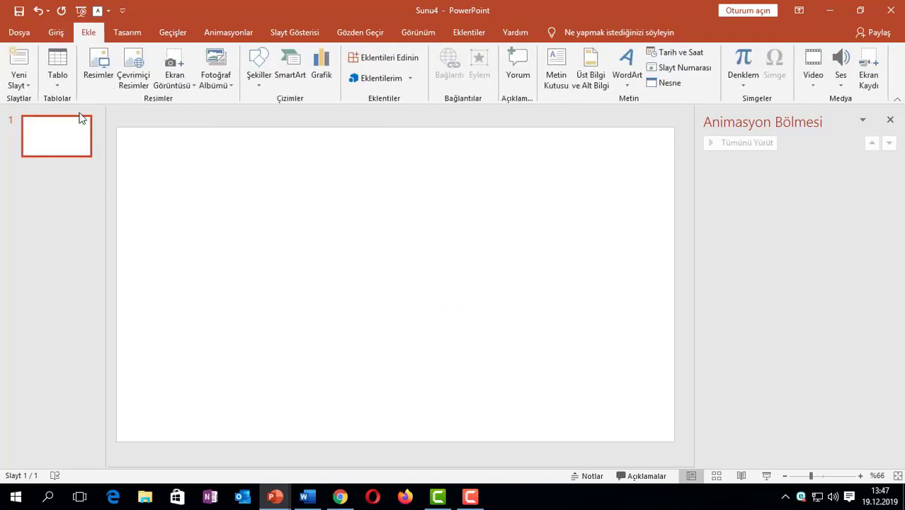
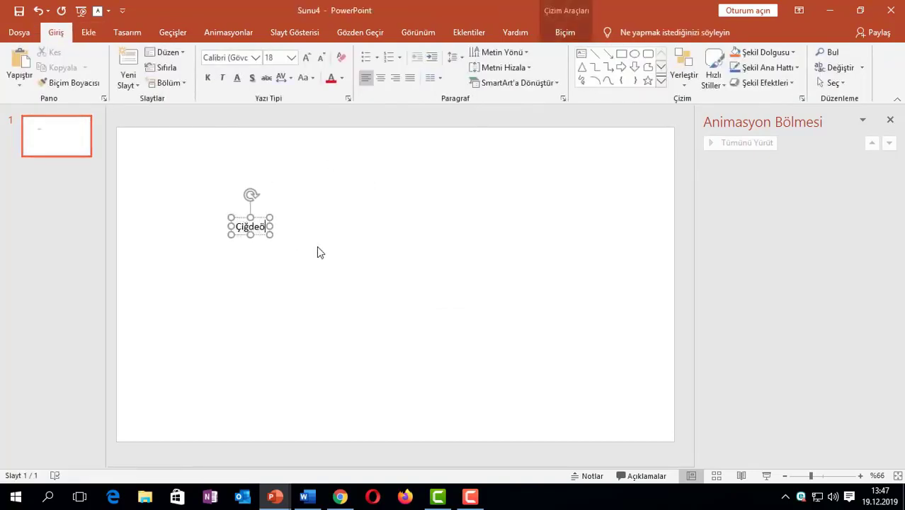
Step: Type the name into a text box, then widen and reposition the box
text(m Ur)
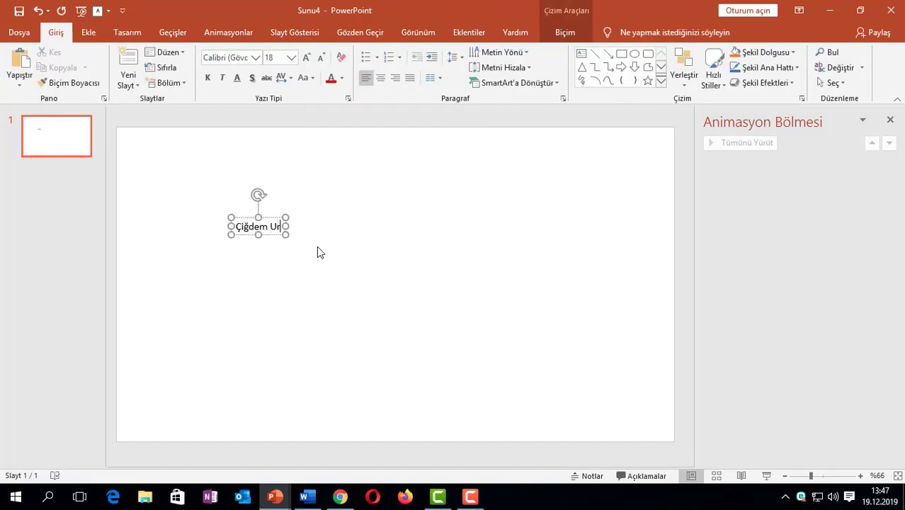
text(çar)
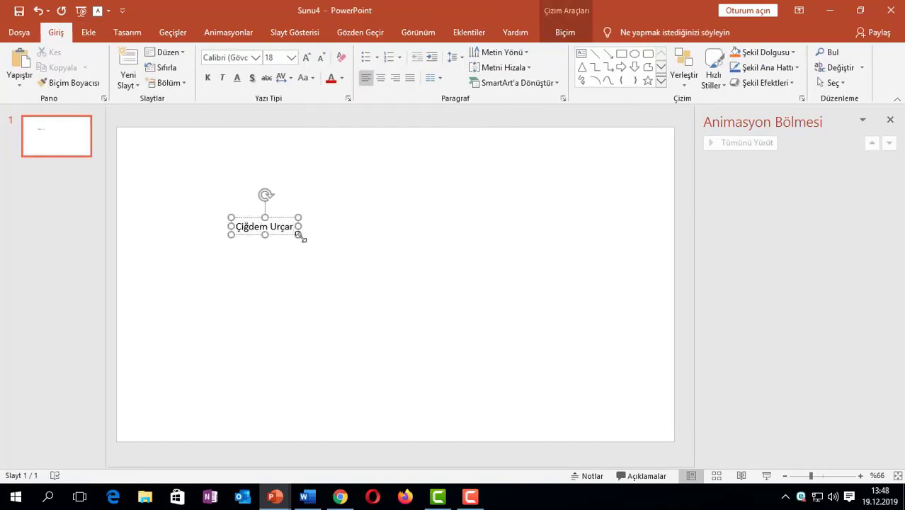
drag(298, 235, 425, 236)
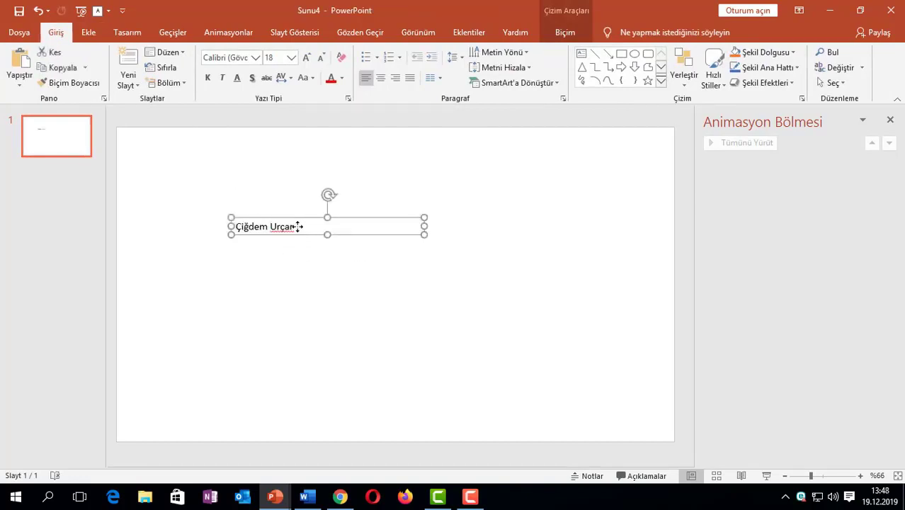
drag(298, 226, 380, 237)
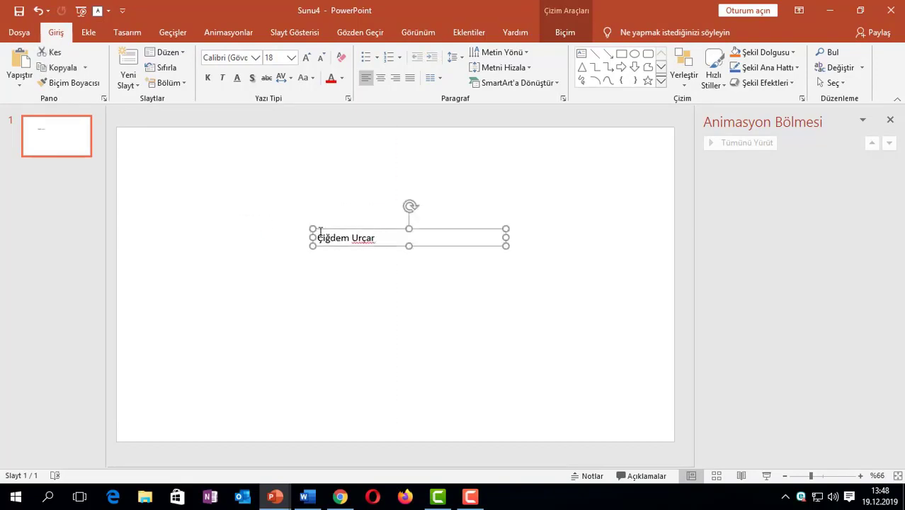
Step: Set the name in Segoe Script at 54 pt, stretched onto one line near the slide's top
triple_click(370, 236)
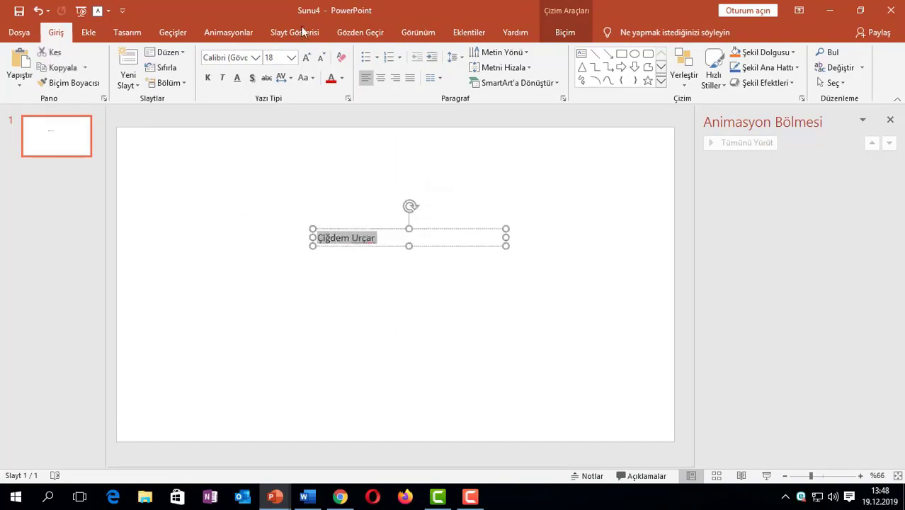
click(256, 58)
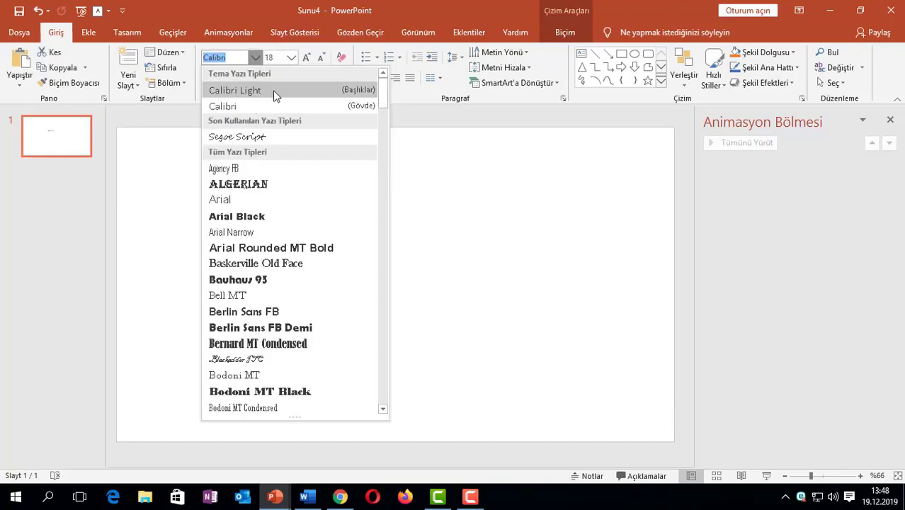
key(Down)
key(Return)
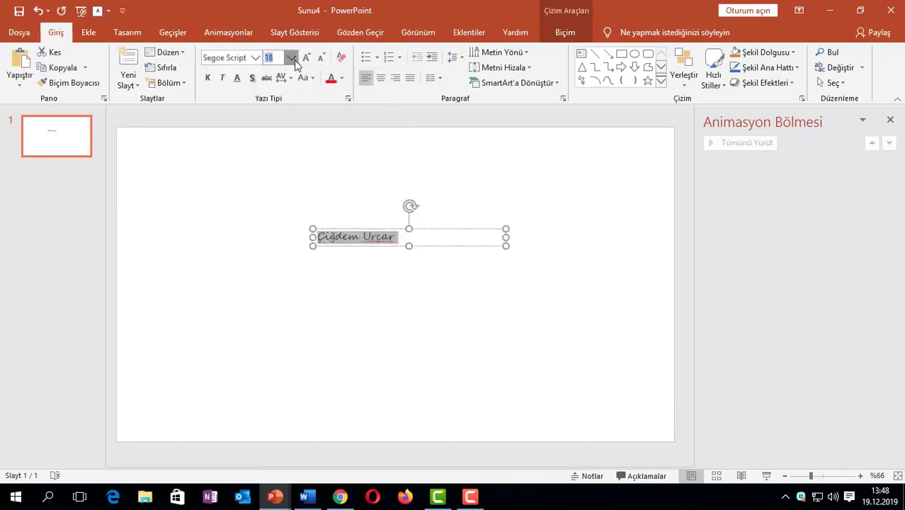
click(294, 61)
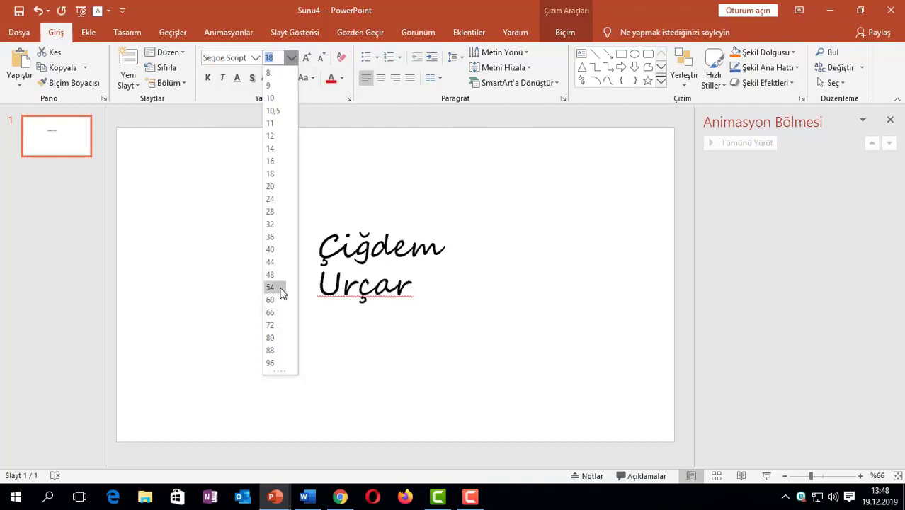
click(270, 287)
drag(312, 267, 193, 250)
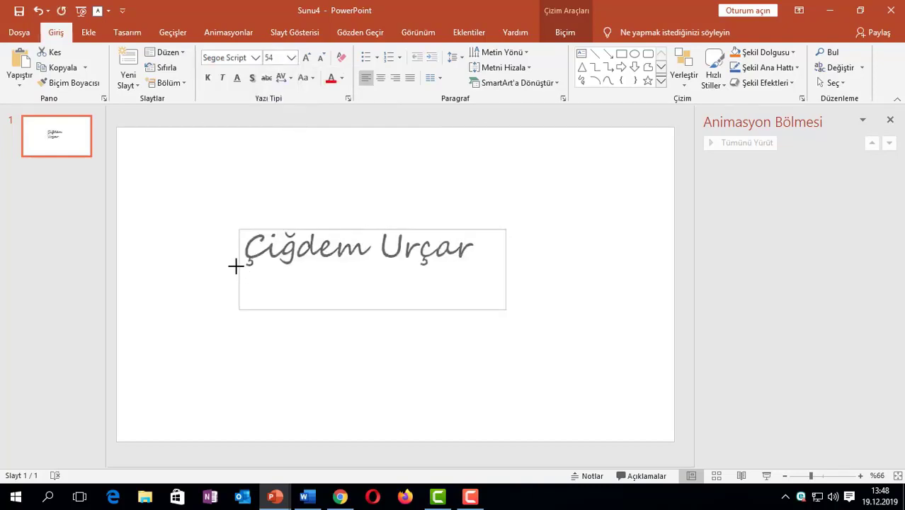
drag(321, 231, 373, 181)
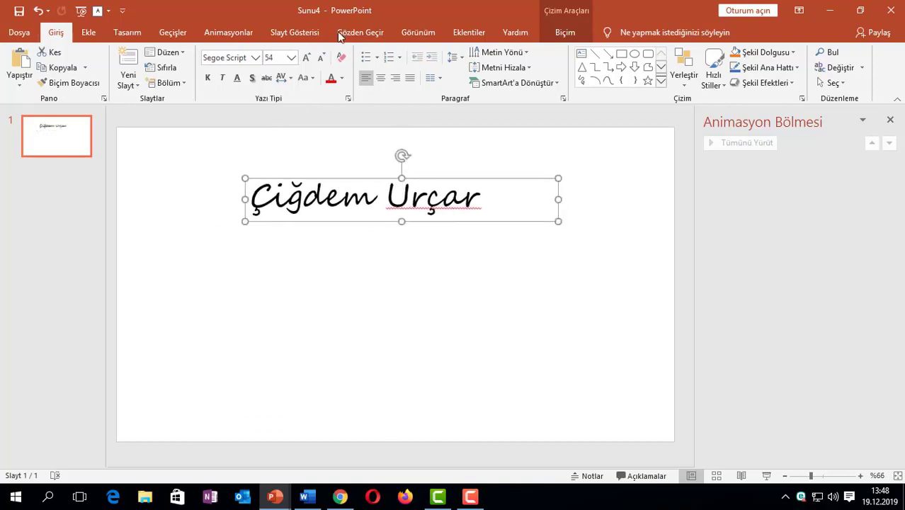
Step: Give the name a Solarak fade-in that animates letter by letter (Harf temelinde), and preview it
click(228, 32)
click(189, 67)
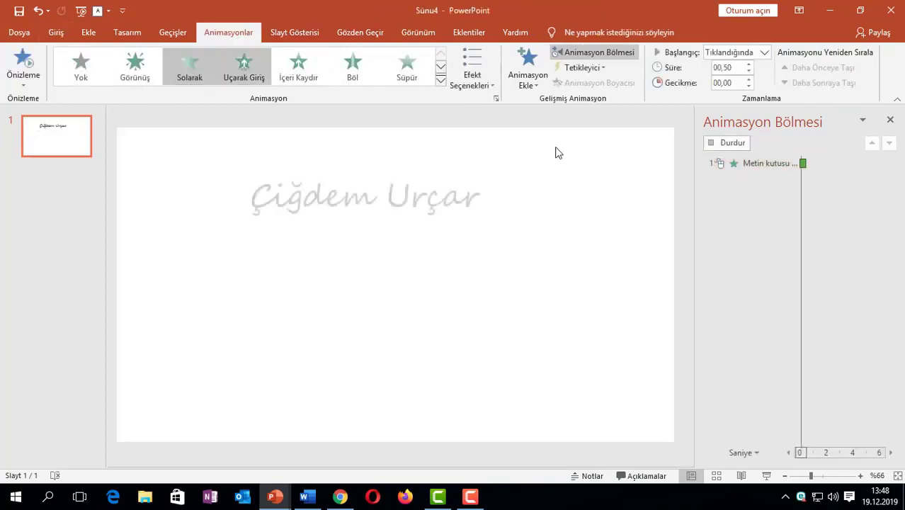
click(616, 52)
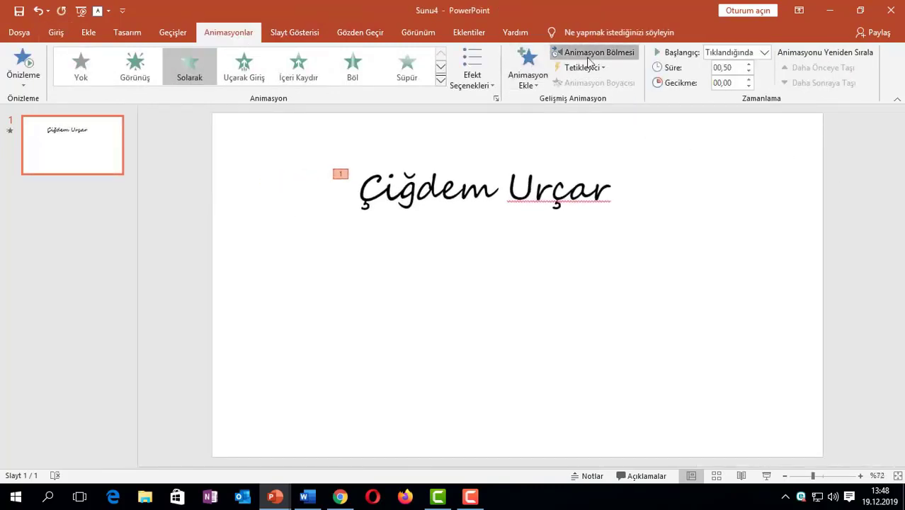
click(599, 53)
double_click(778, 164)
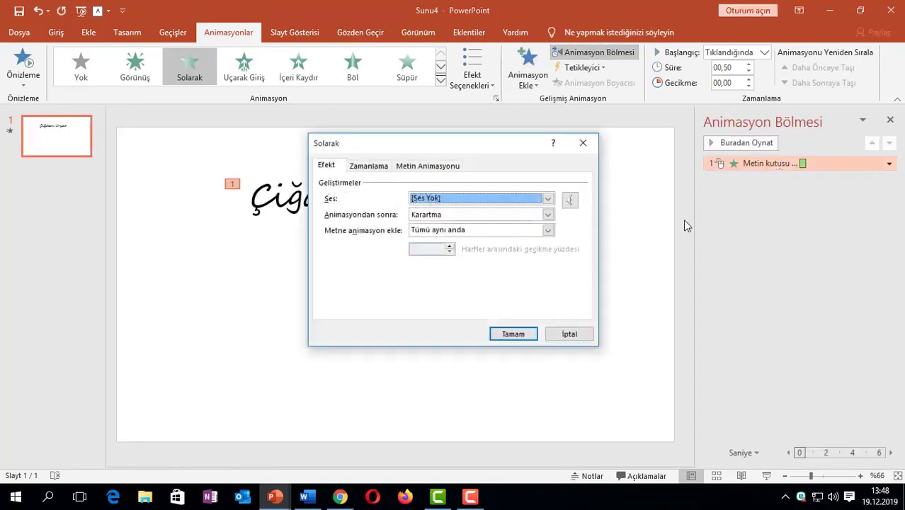
click(446, 228)
click(443, 242)
click(440, 233)
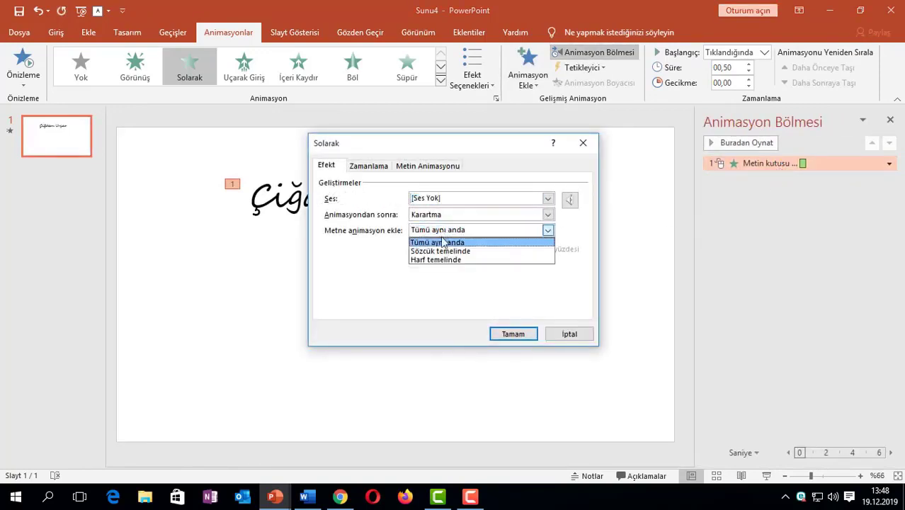
click(440, 259)
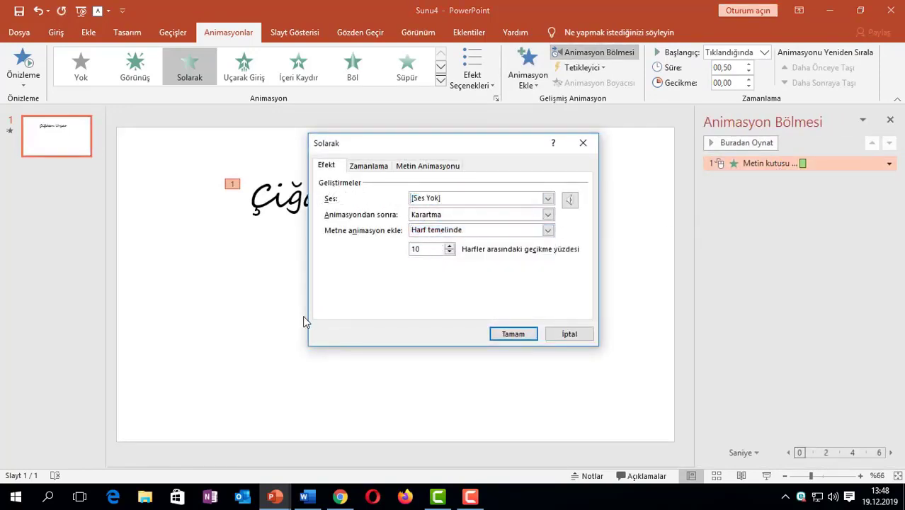
click(524, 341)
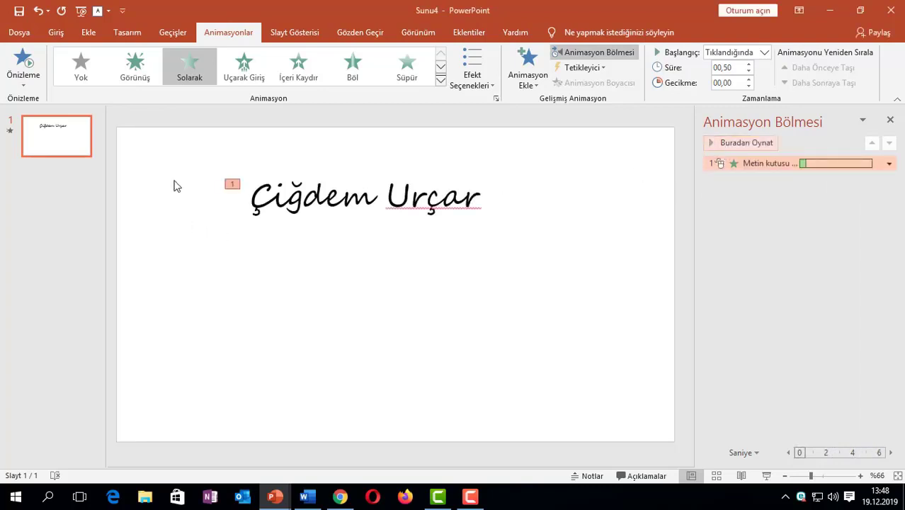
Step: Insert the el1 pencil-hand picture and place it just below the name
click(87, 32)
click(97, 67)
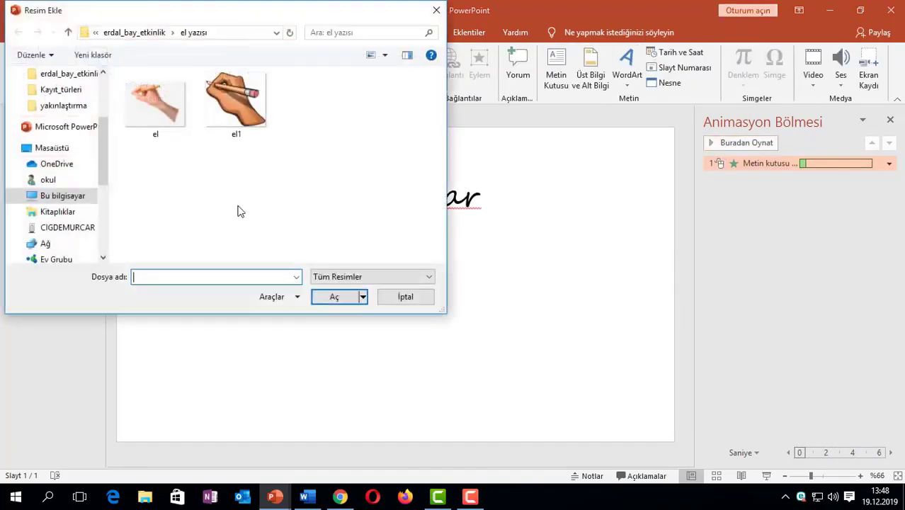
click(241, 120)
click(334, 296)
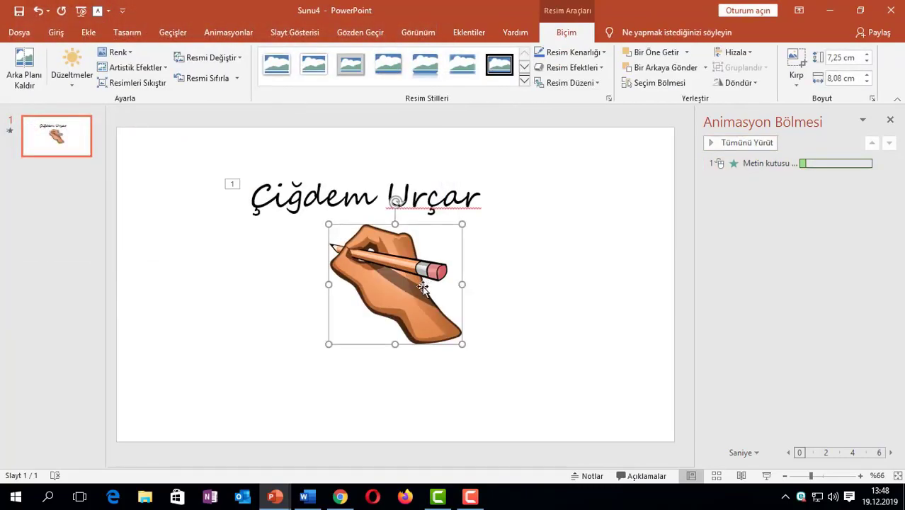
drag(422, 286, 315, 304)
drag(331, 303, 340, 301)
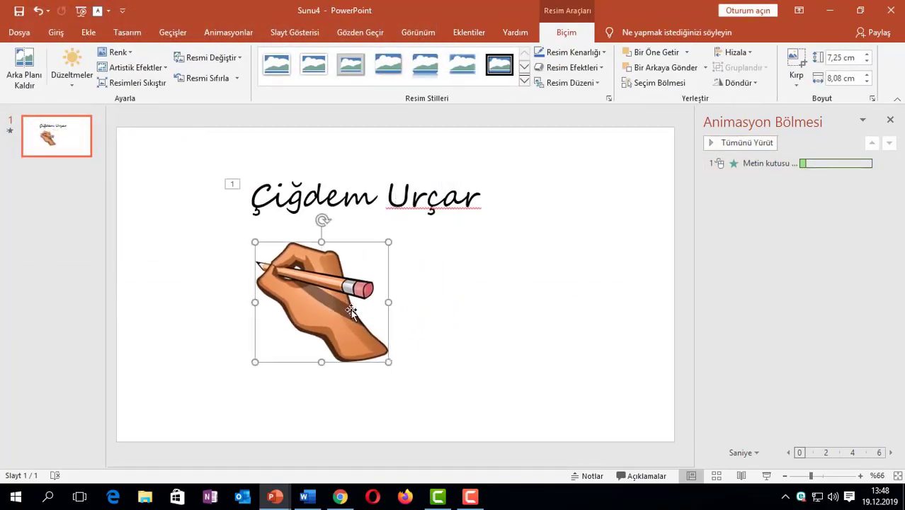
Step: Draw a freehand Özel Yol motion path for the hand along the name, then shift it lower
click(291, 32)
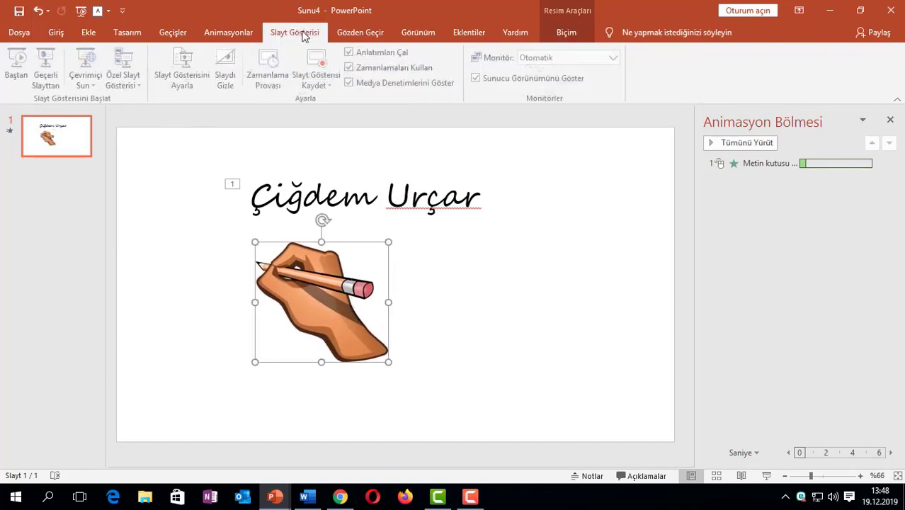
click(230, 32)
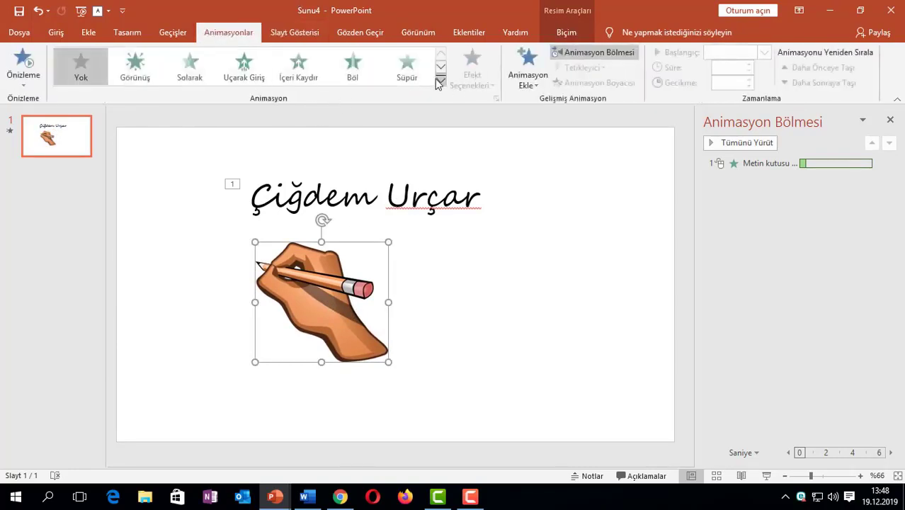
click(532, 80)
scroll(652, 388, down, 3)
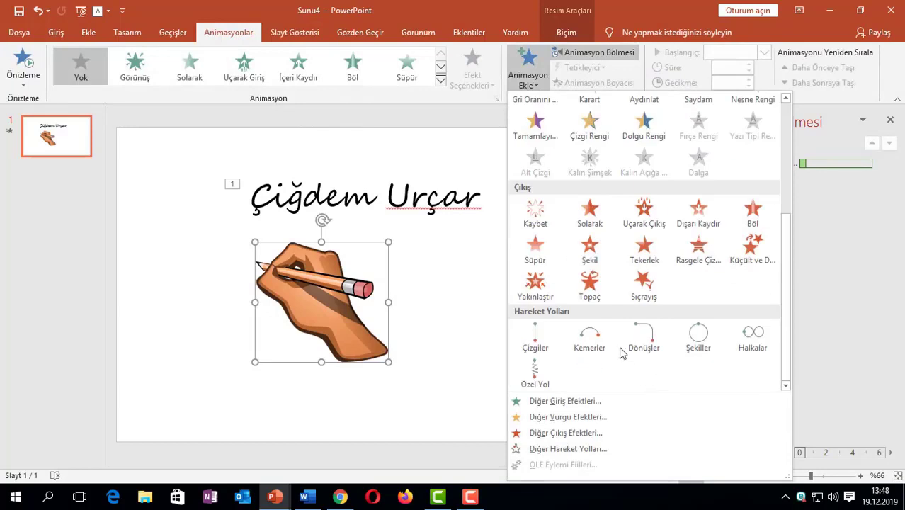
click(532, 374)
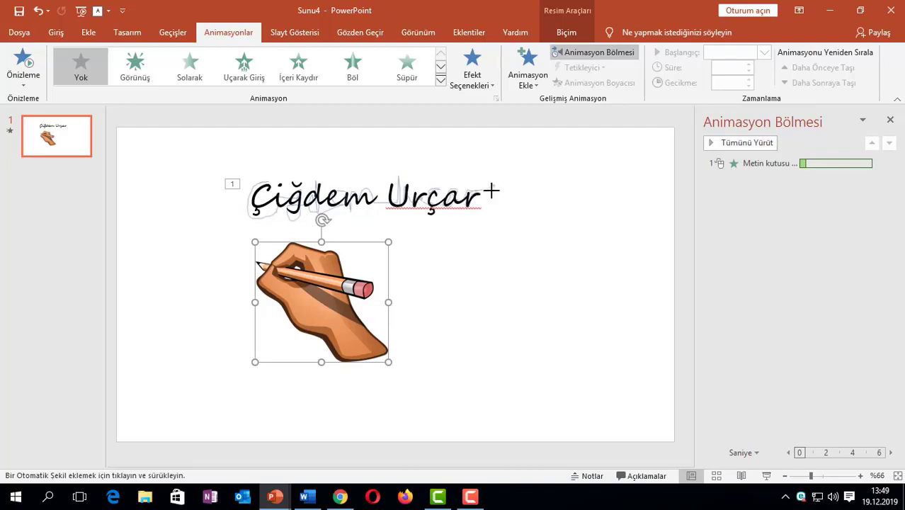
drag(489, 190, 491, 196)
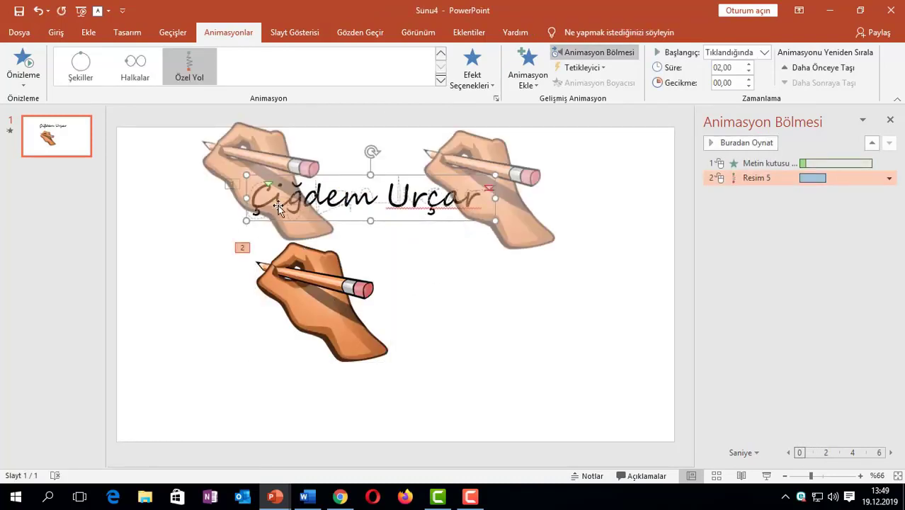
mouse_move(267, 186)
mouse_down()
mouse_move(262, 290)
mouse_move(275, 294)
mouse_move(263, 294)
mouse_up()
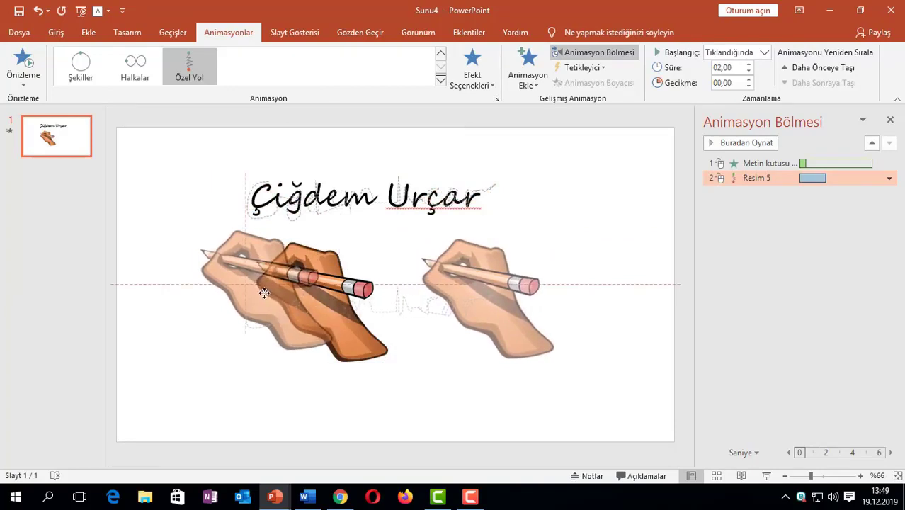
click(317, 263)
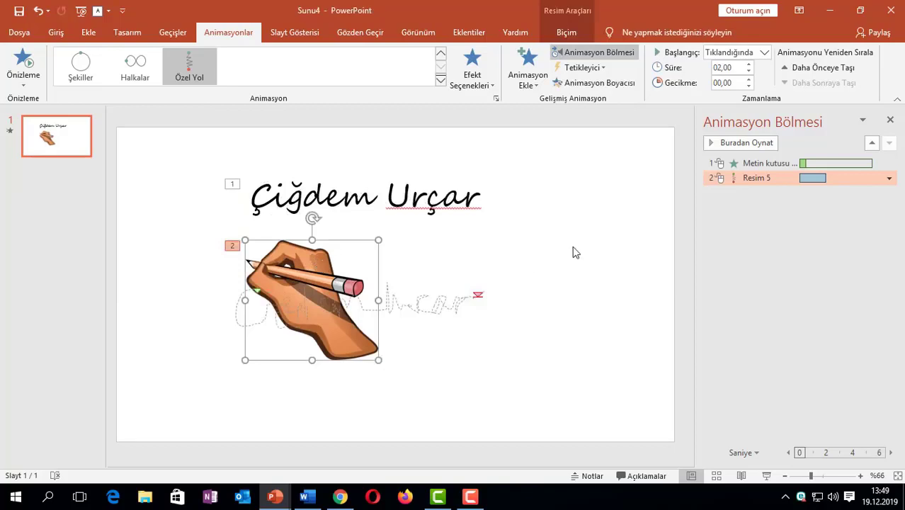
Step: Remove the smooth start from the hand's motion path and set the name's fade to 0.20 s
double_click(769, 182)
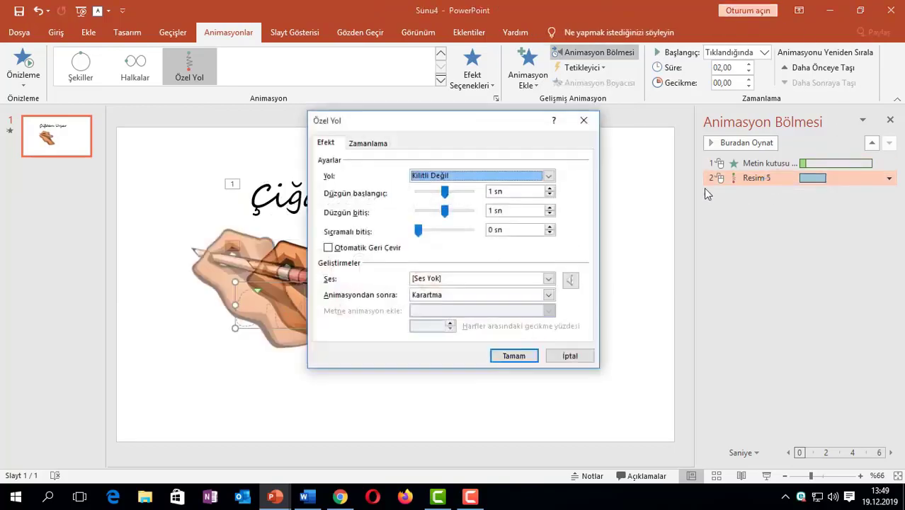
click(444, 192)
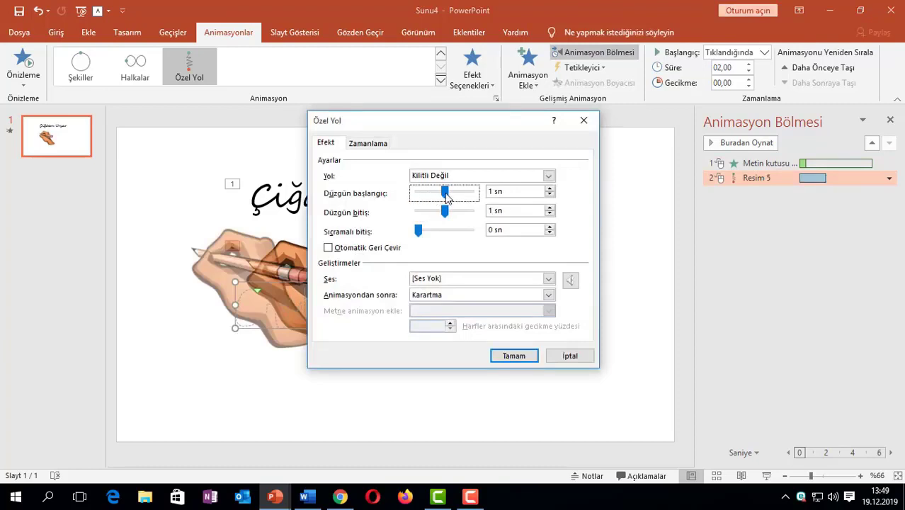
mouse_move(447, 198)
mouse_down()
mouse_move(419, 197)
mouse_move(373, 216)
mouse_up()
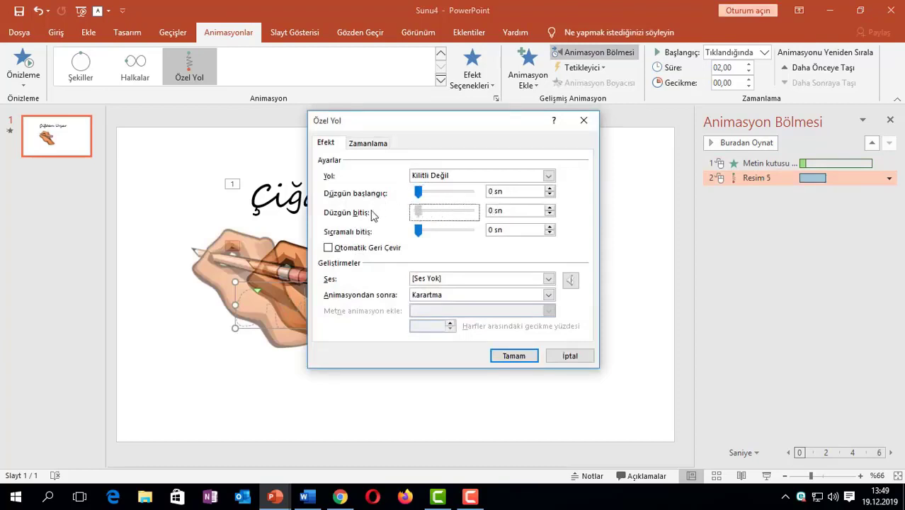
click(515, 356)
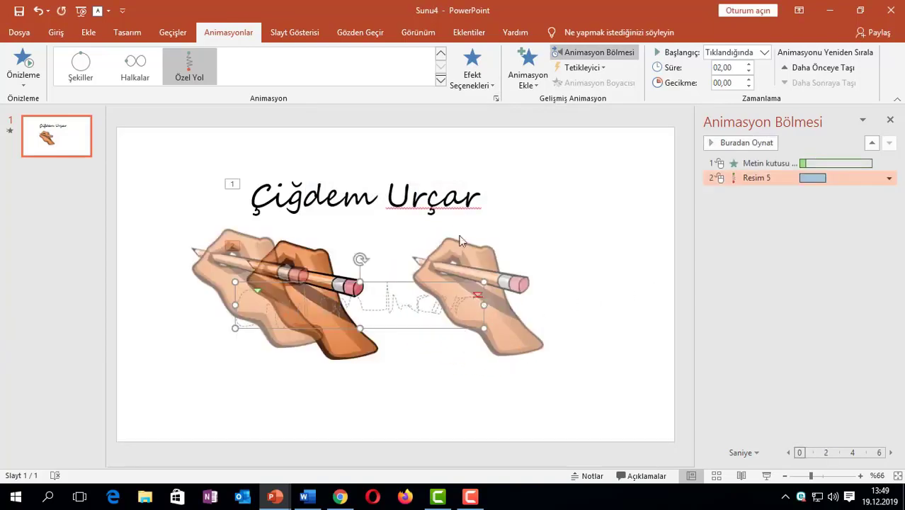
click(521, 192)
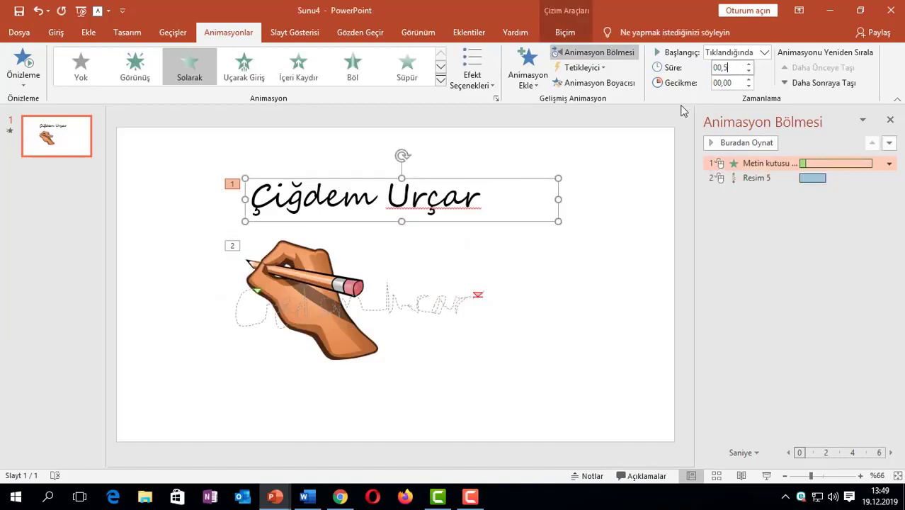
click(793, 229)
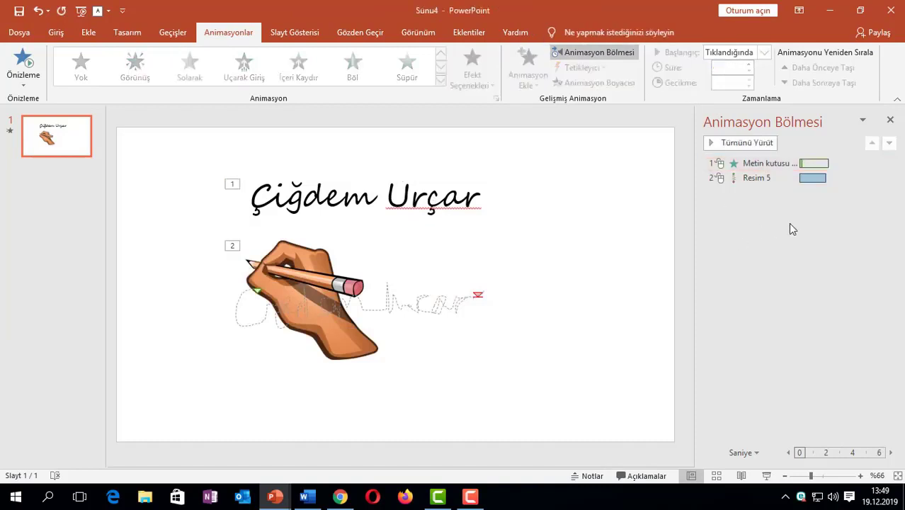
Step: Make the hand's path animation start With Previous, then preview from the name onward
click(335, 283)
double_click(763, 179)
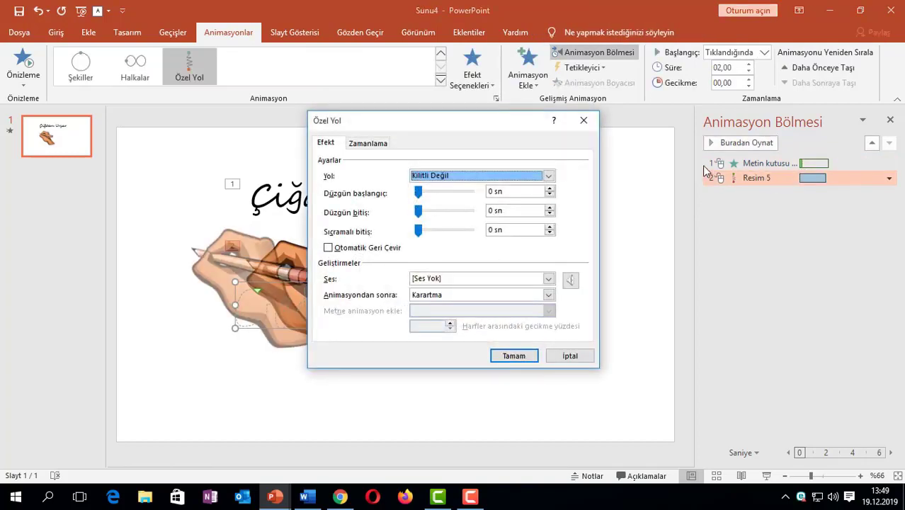
click(584, 120)
click(737, 53)
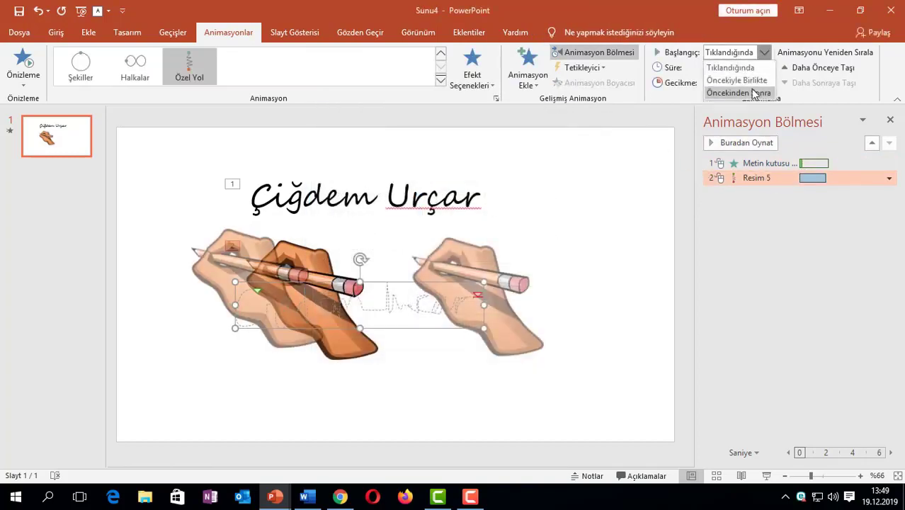
click(733, 77)
click(765, 164)
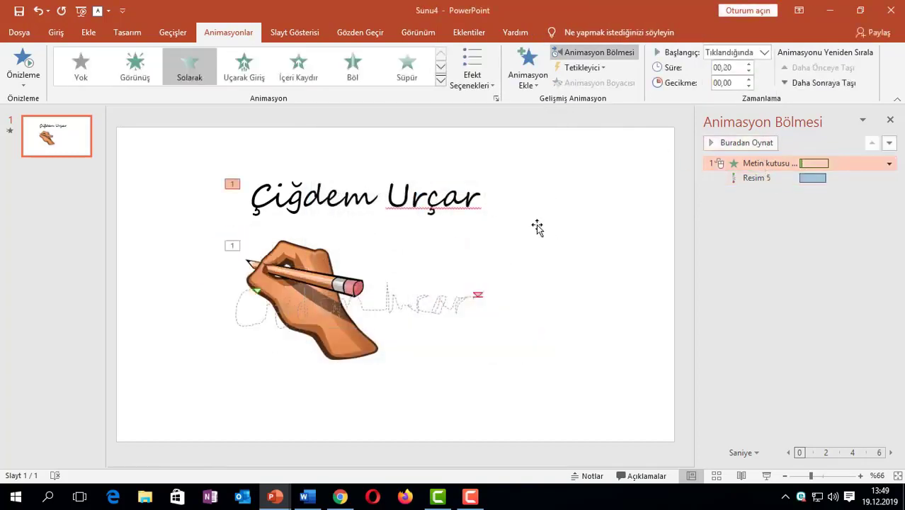
click(747, 144)
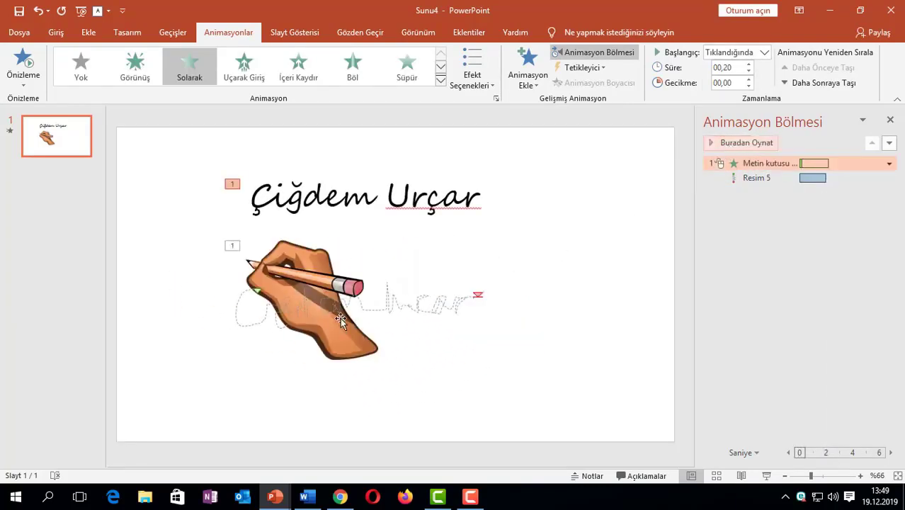
Step: Move the dotted path up and the hand onto its start, then preview the writing animation
click(312, 291)
click(427, 301)
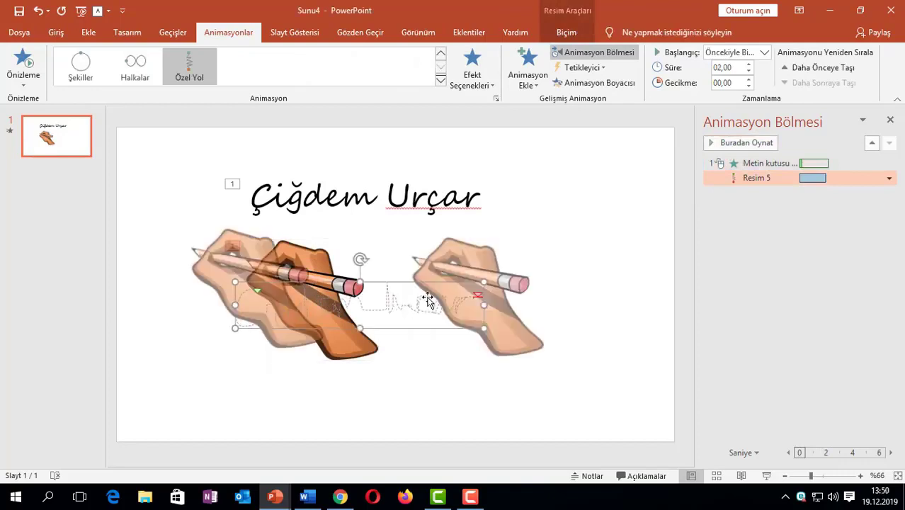
click(439, 272)
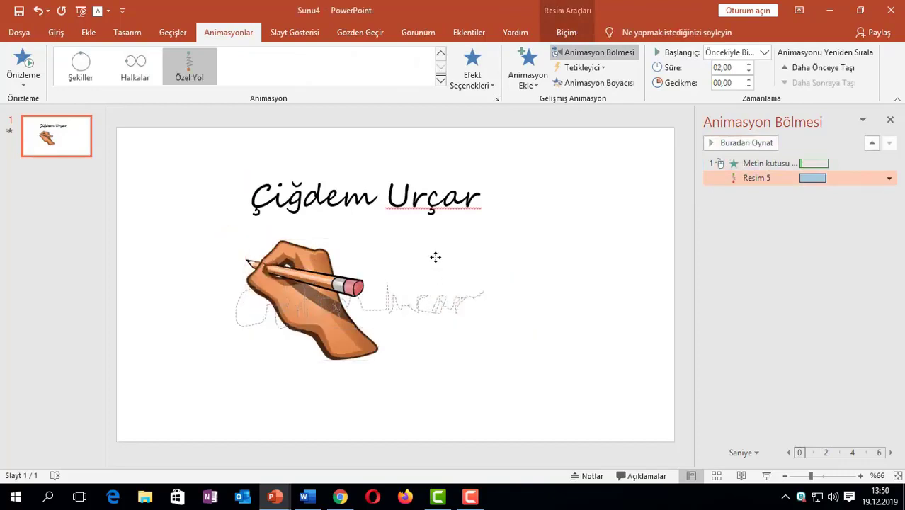
click(408, 285)
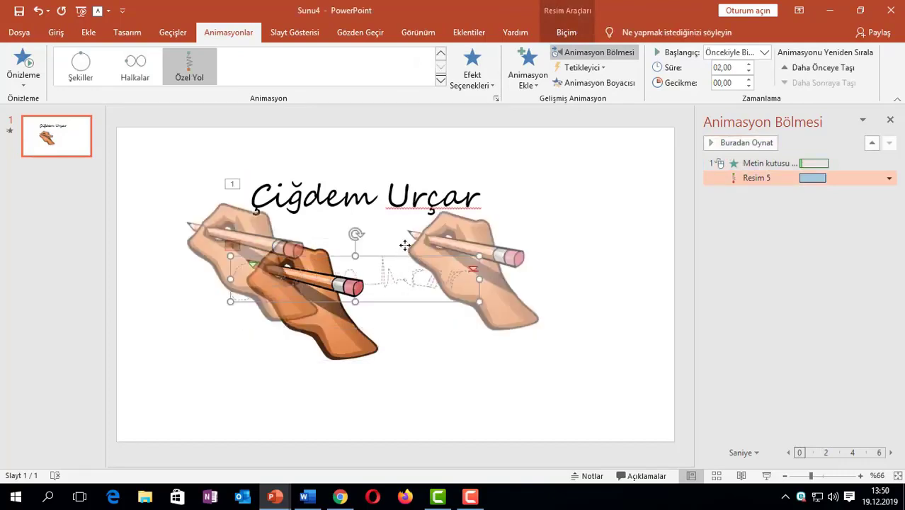
drag(405, 245, 409, 220)
drag(310, 296, 310, 248)
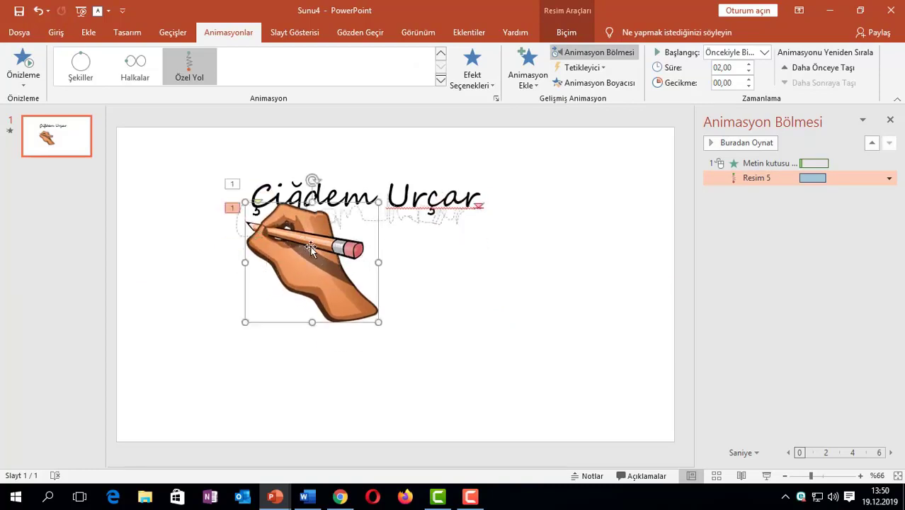
click(765, 148)
drag(323, 279, 332, 306)
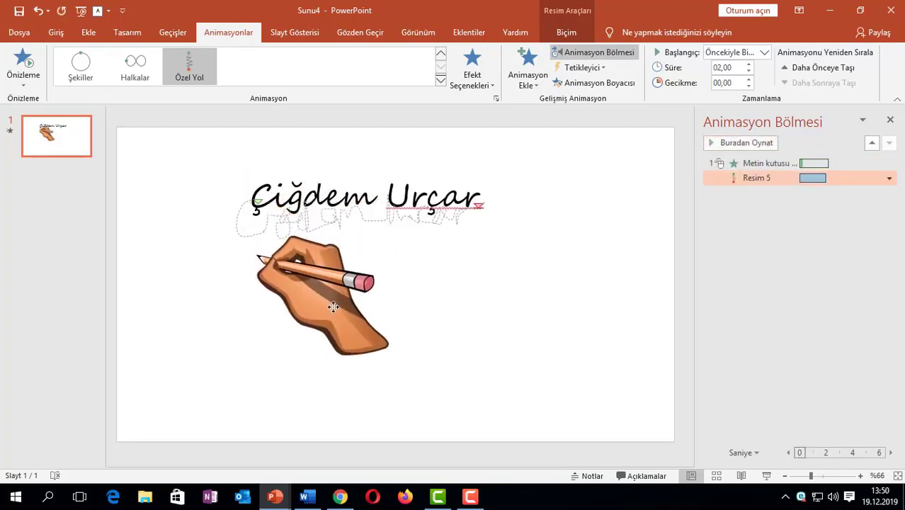
click(743, 142)
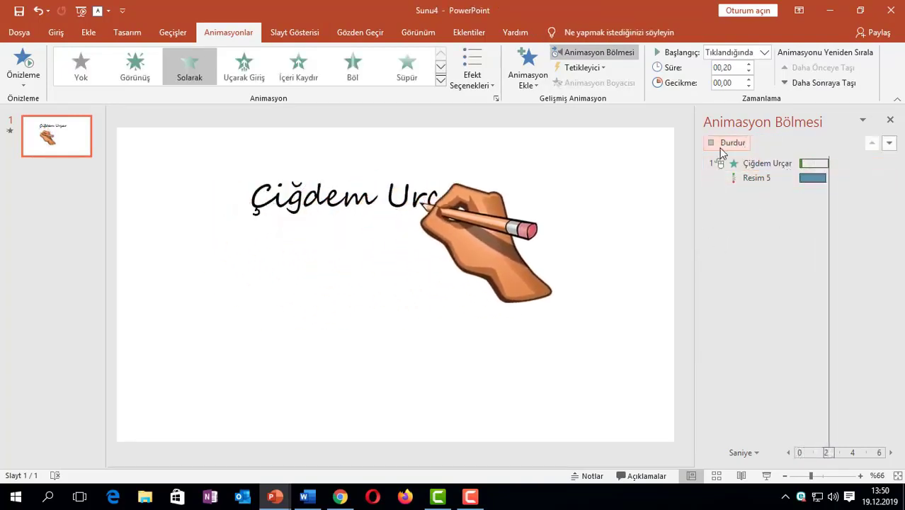
Step: Open the new blank presentation Sunu7 with its empty title slide
click(470, 498)
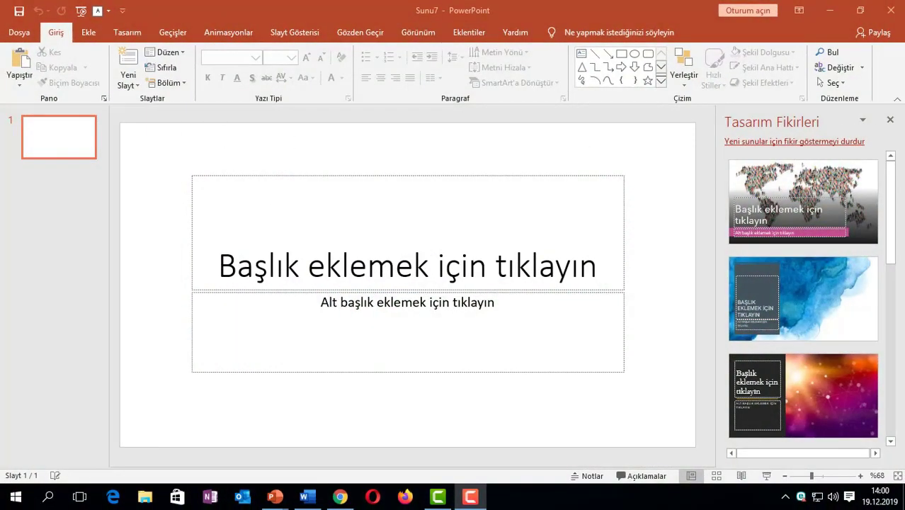
Step: Close Design Ideas and add three Title and Content slides
click(890, 120)
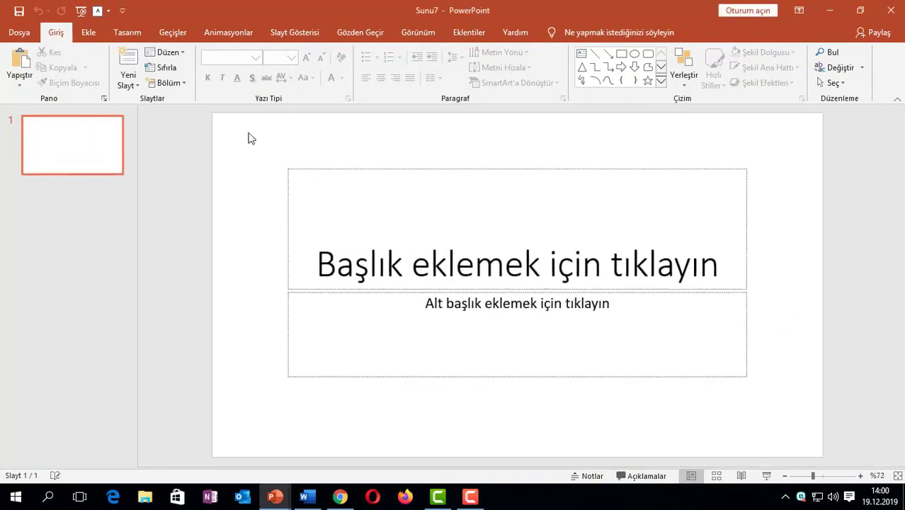
click(131, 63)
click(131, 63)
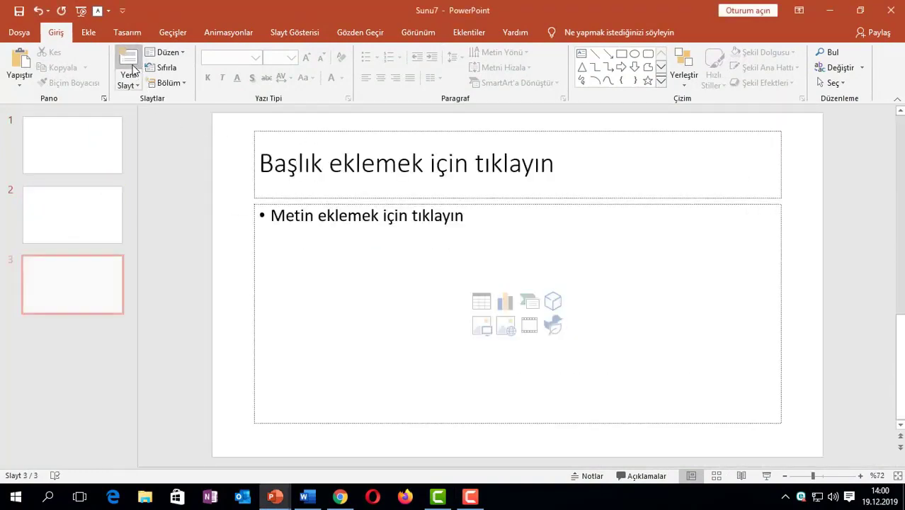
click(131, 63)
Step: Apply the green Facet theme to all four slides
click(128, 32)
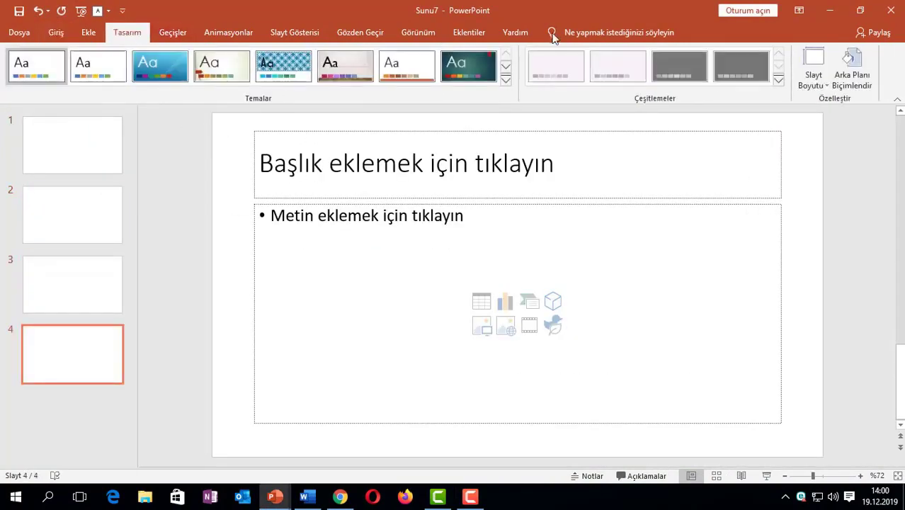
click(517, 88)
click(468, 244)
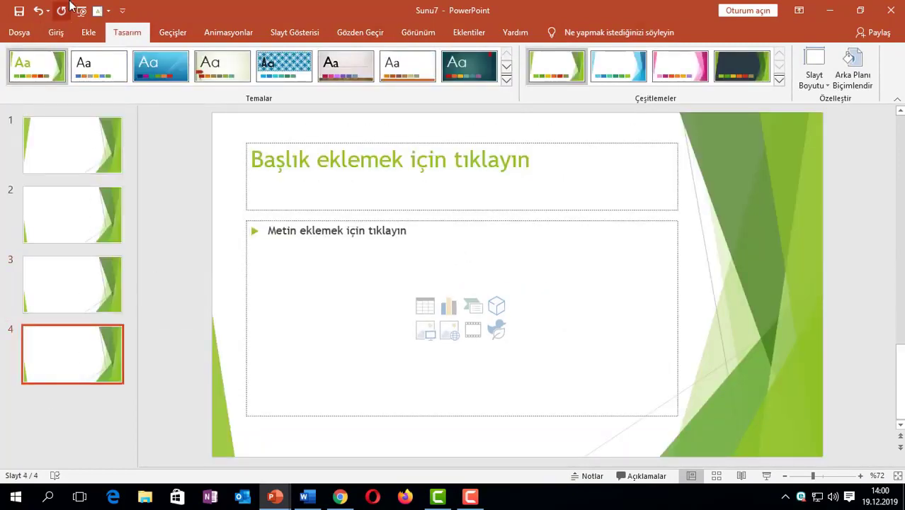
click(87, 33)
Step: Load 1.Etik,Güvenlik ve Toplum from the E: drive VeRi activities folder into Reuse Slides
click(55, 33)
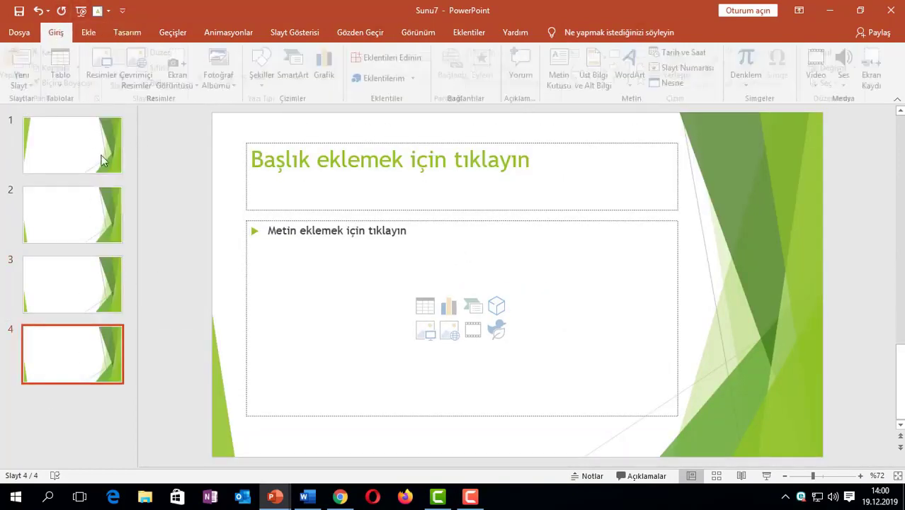
click(135, 86)
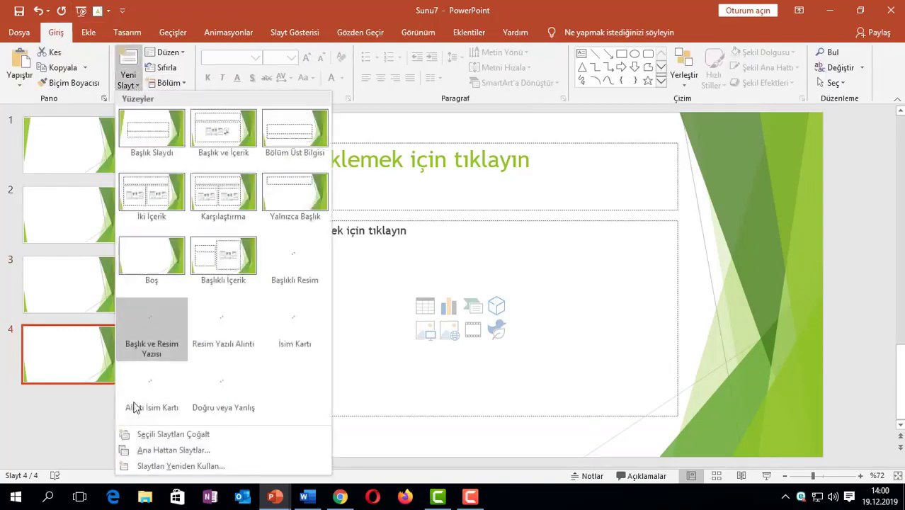
click(160, 467)
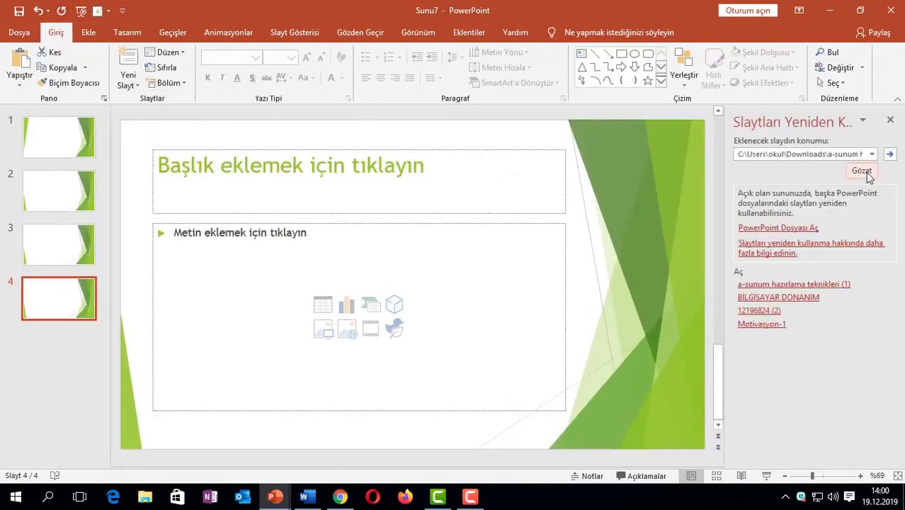
click(861, 170)
click(67, 180)
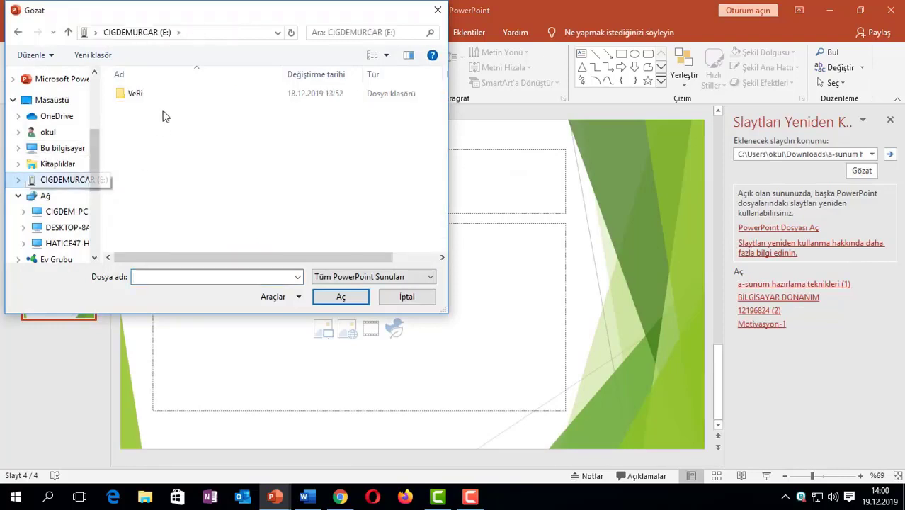
double_click(150, 95)
double_click(152, 121)
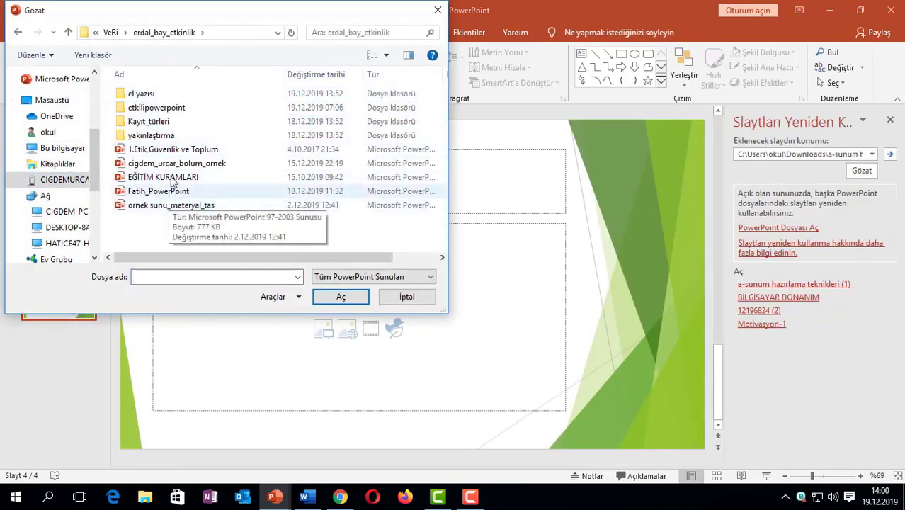
click(206, 150)
click(341, 297)
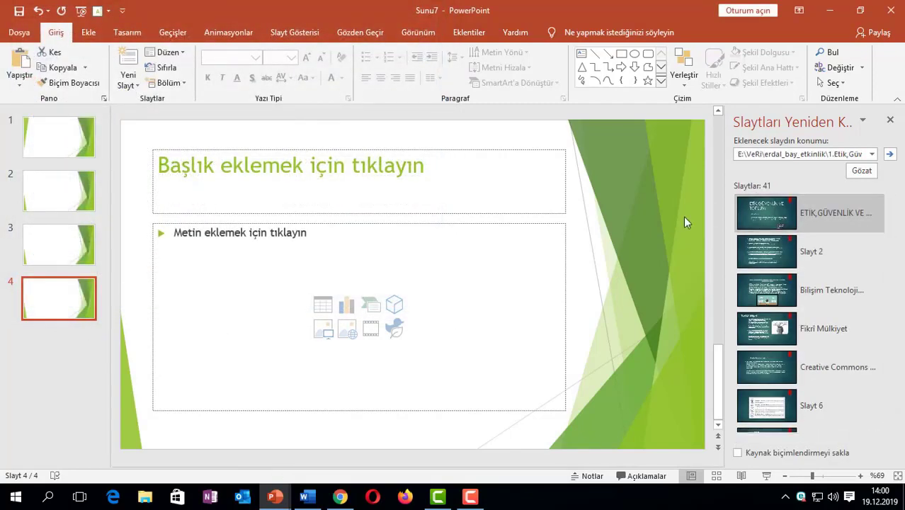
Step: Insert the title, Slayt 2, IT ethics, Fikrî Mülkiyet and Creative Commons Nedir? slides
click(759, 221)
click(774, 257)
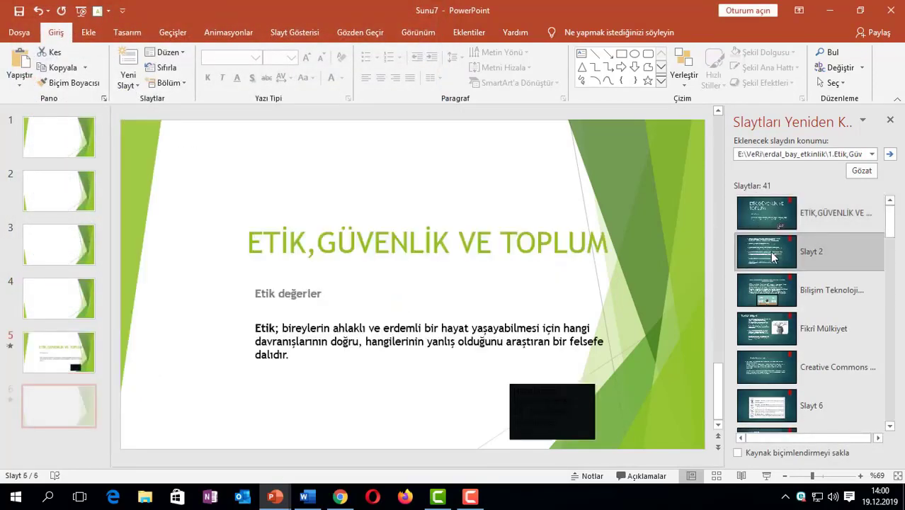
click(773, 294)
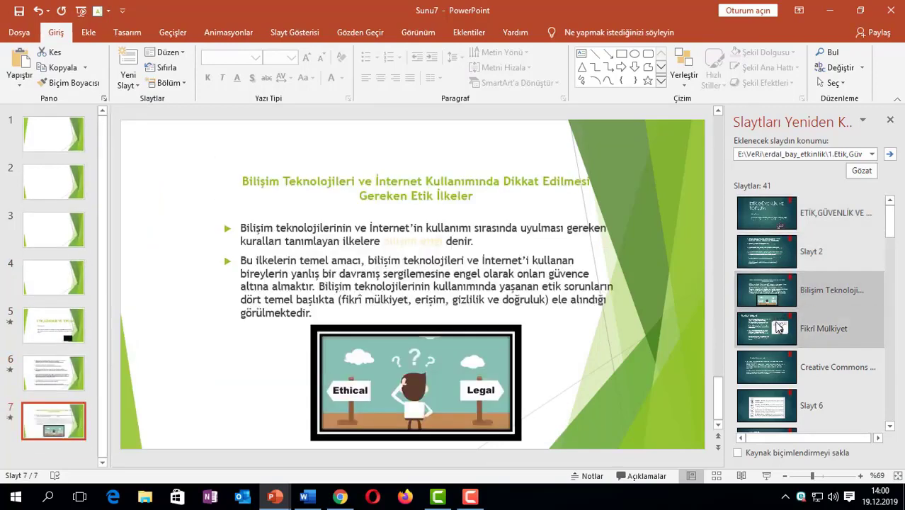
click(777, 327)
click(777, 367)
Step: Insert all 41 slides from the ethics presentation into the deck
scroll(815, 340, down, 3)
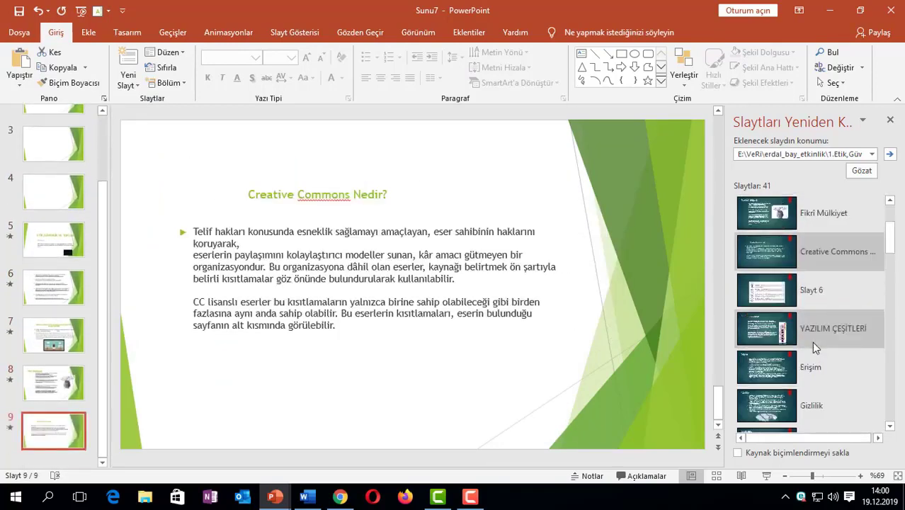
scroll(793, 304, down, 3)
right_click(769, 285)
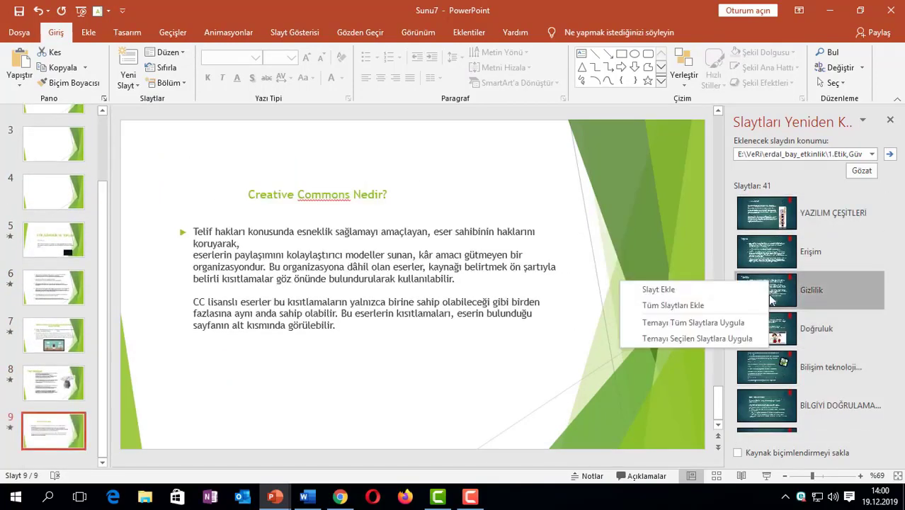
click(705, 306)
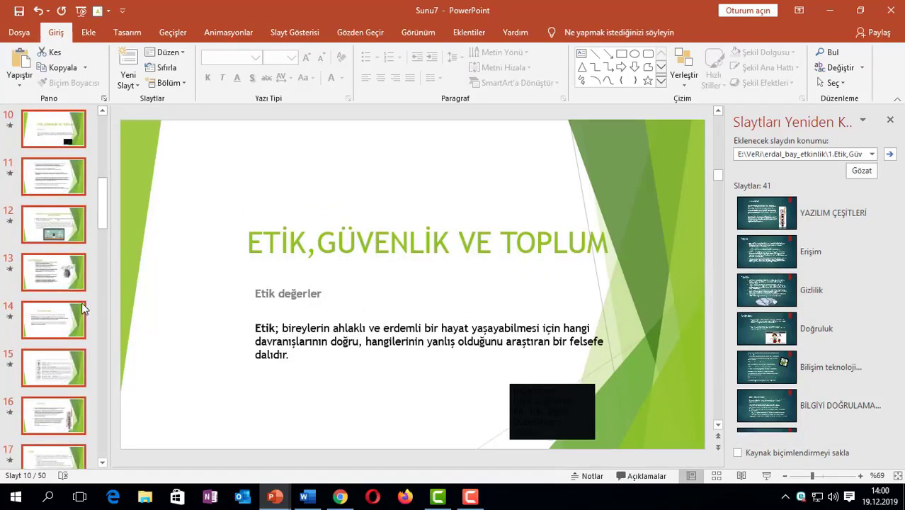
Step: Apply the source presentation's dark teal theme across all 50 slides
scroll(83, 308, down, 2)
scroll(53, 323, down, 2)
scroll(53, 326, down, 2)
scroll(51, 335, down, 2)
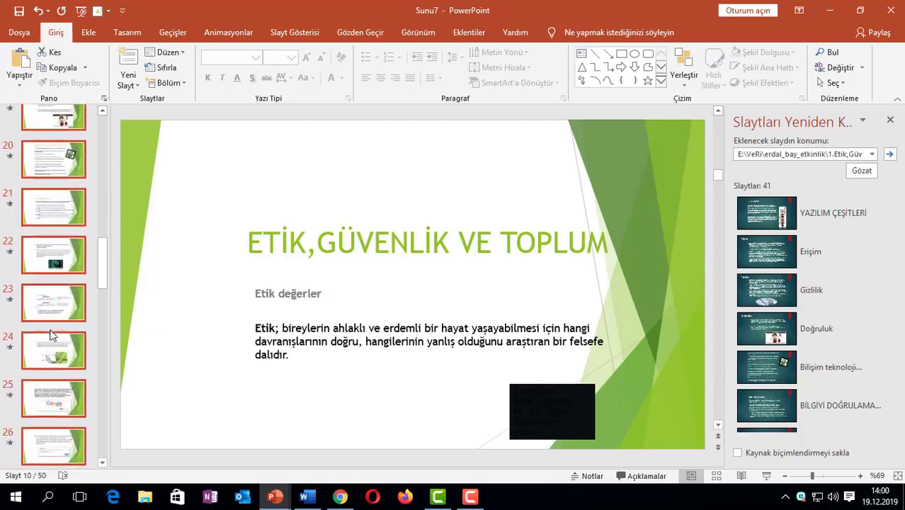
scroll(51, 334, down, 1)
right_click(755, 250)
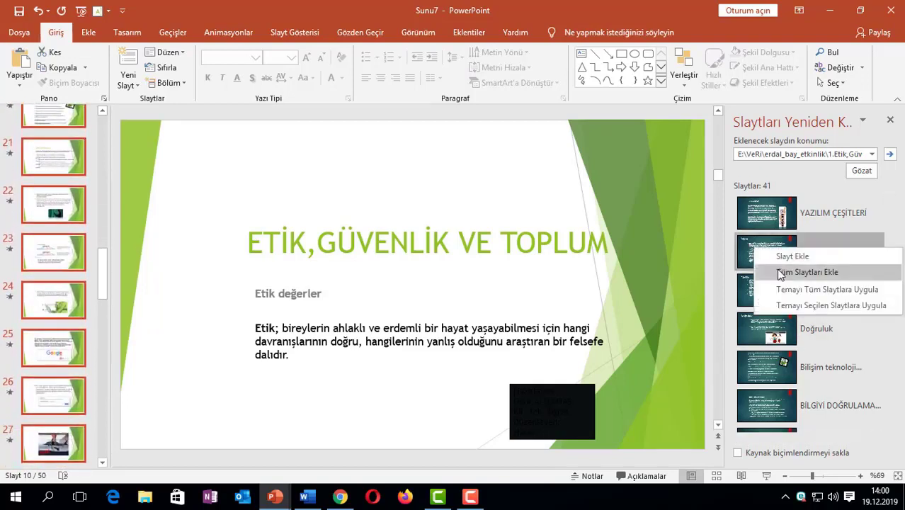
click(807, 303)
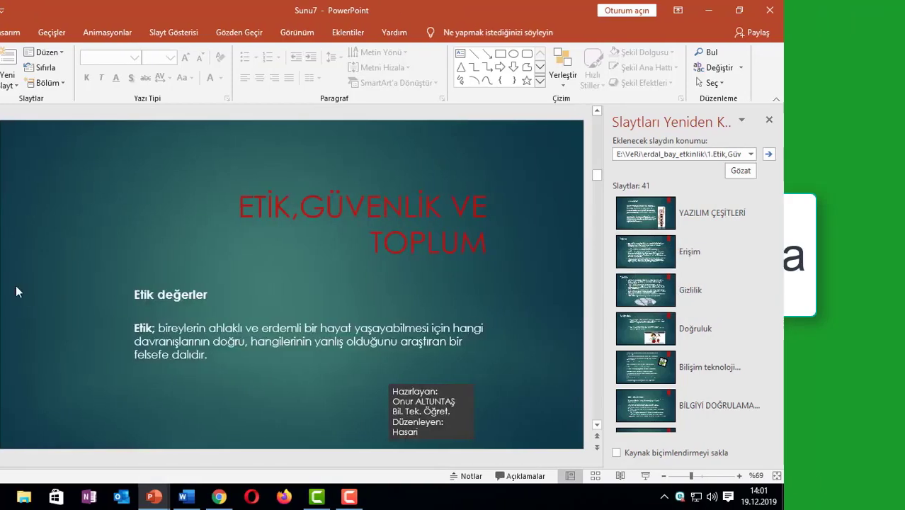
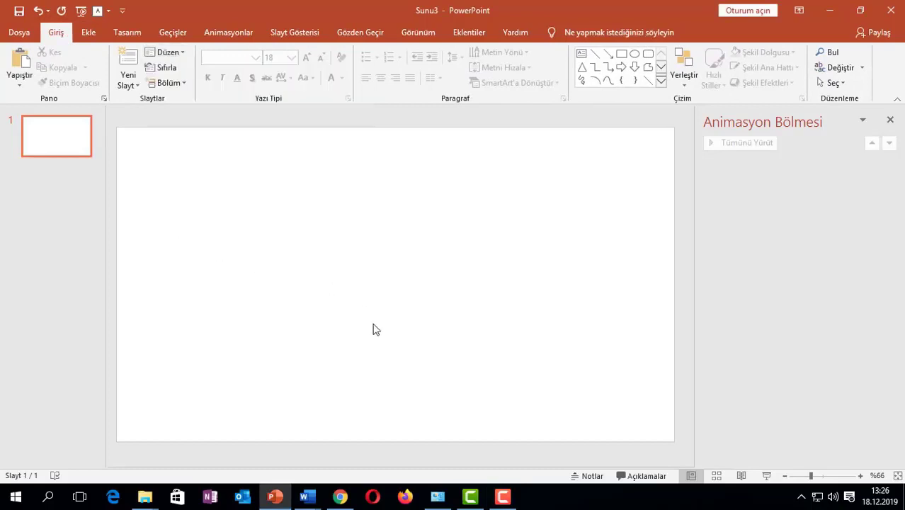
Step: Insert the turkiye world map picture onto the blank slide
click(88, 34)
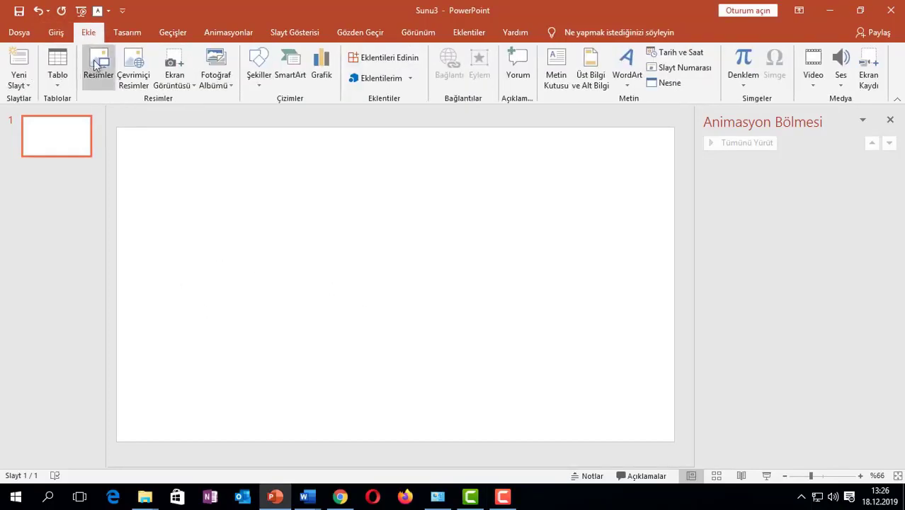
click(98, 65)
click(179, 113)
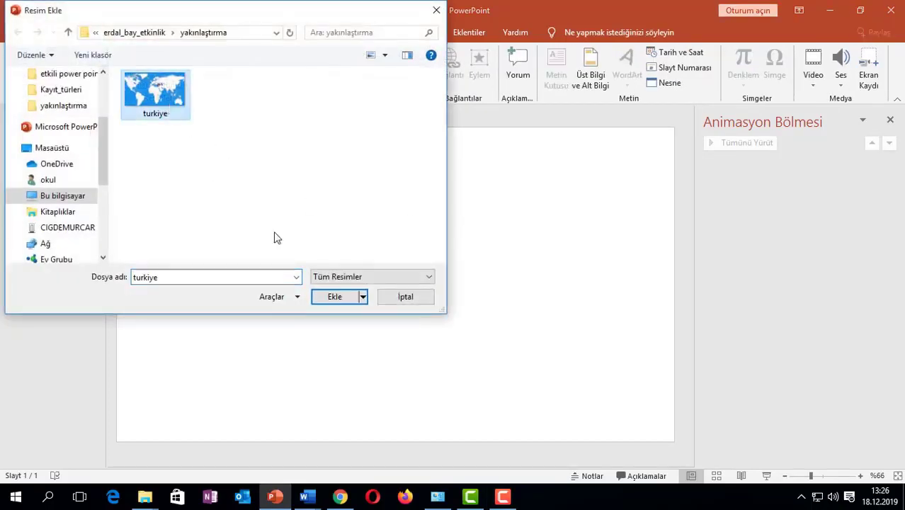
click(335, 296)
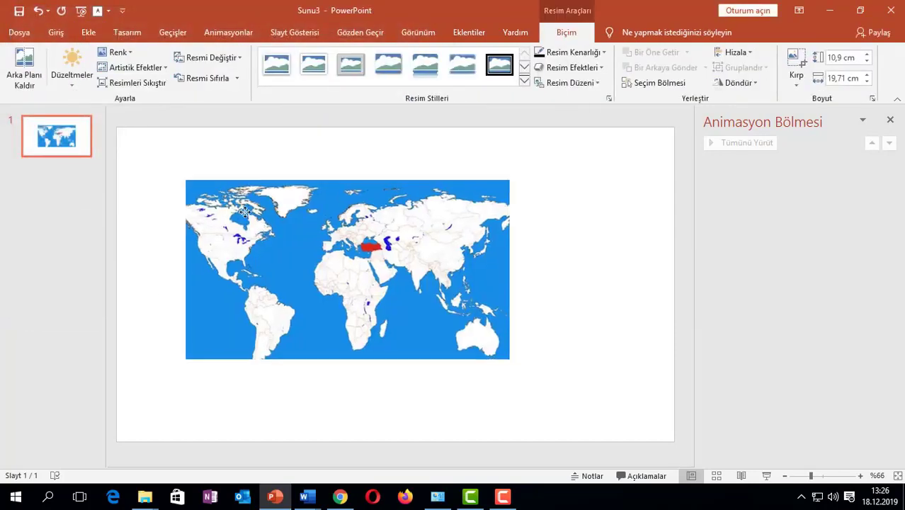
Step: Move and enlarge the map picture to fill the slide at 19,05 × 34,45 cm
drag(230, 195, 115, 128)
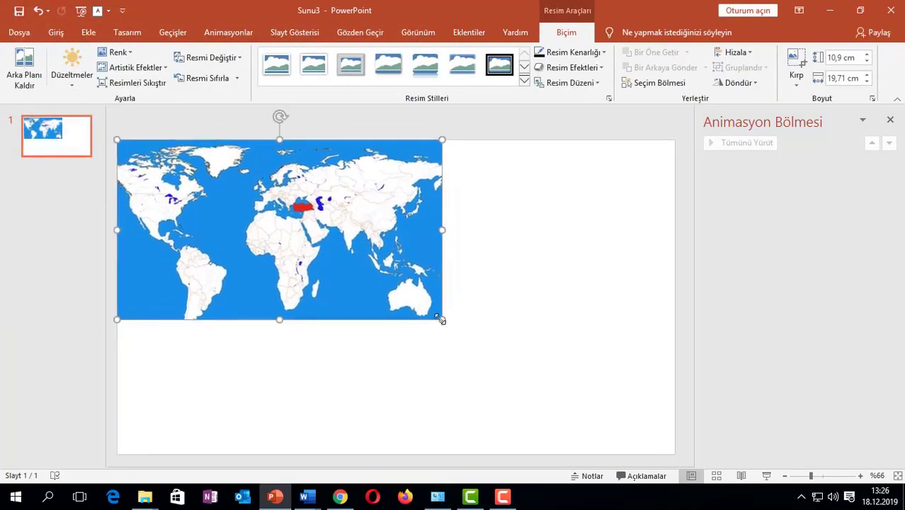
drag(442, 319, 669, 431)
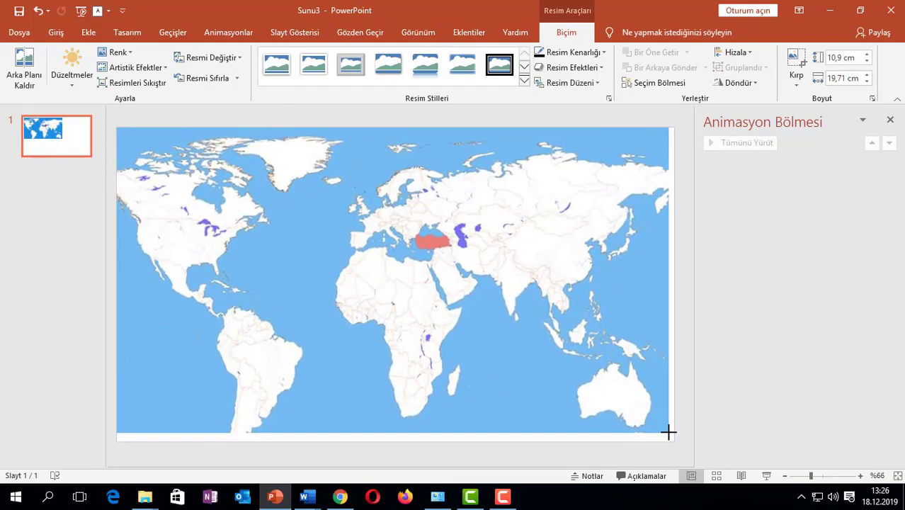
drag(668, 431, 672, 439)
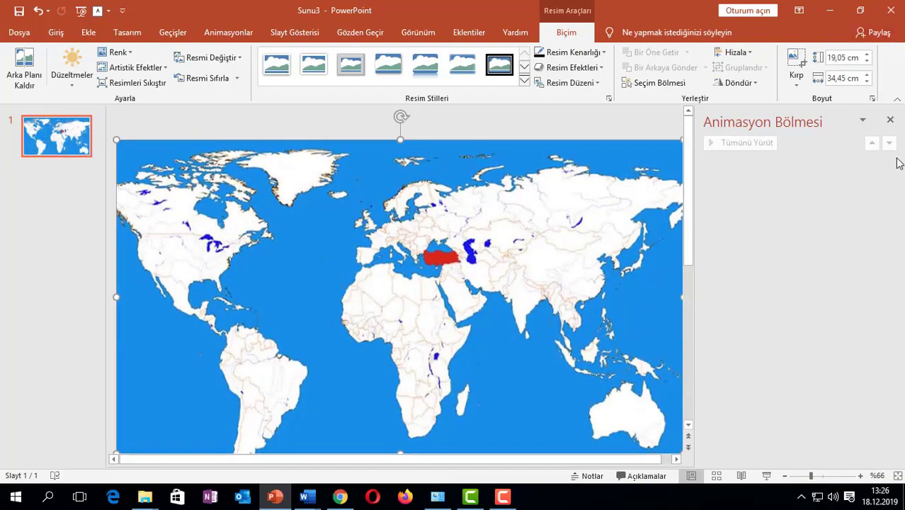
click(891, 119)
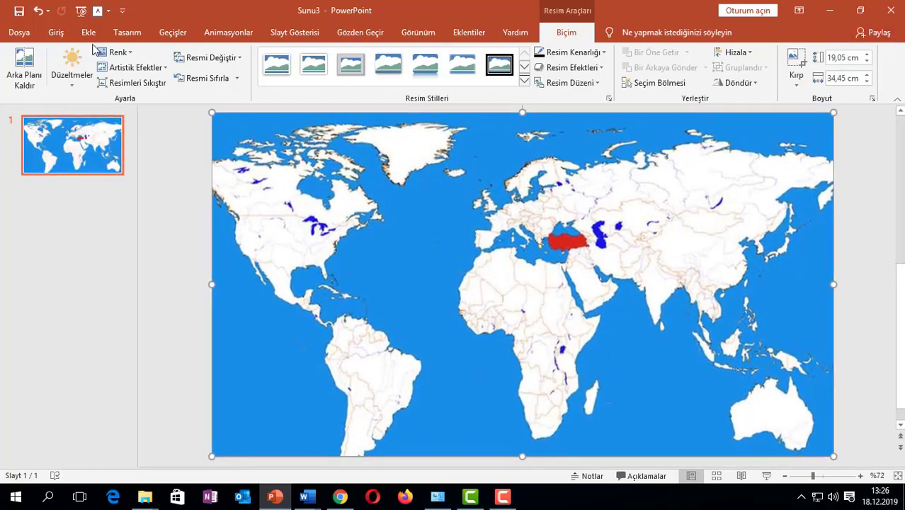
Step: Duplicate the map slide as slide 2
right_click(53, 145)
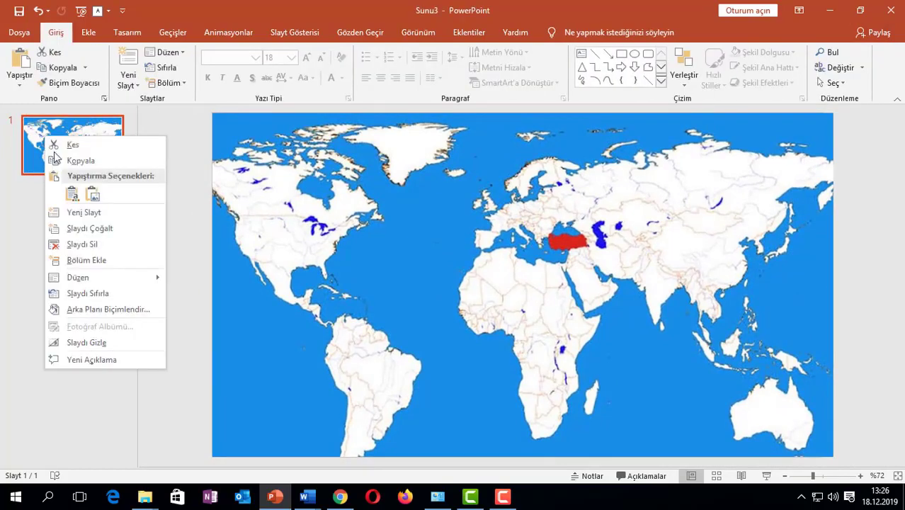
click(90, 228)
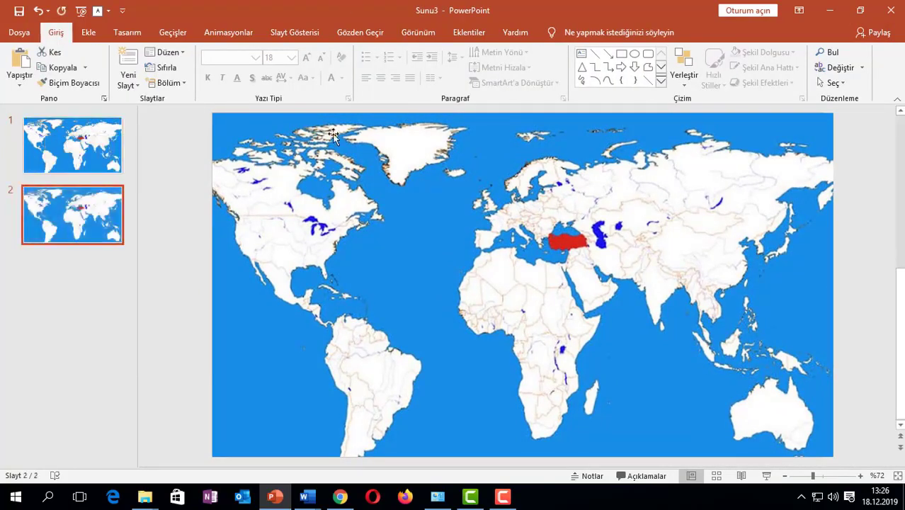
click(88, 32)
Step: Draw an oval over Turkey on slide 2 and centre it
click(258, 82)
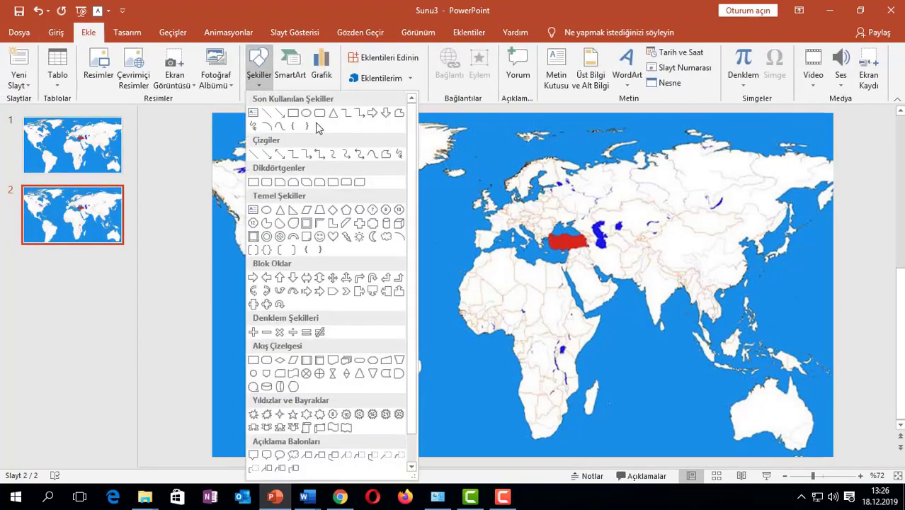
click(315, 116)
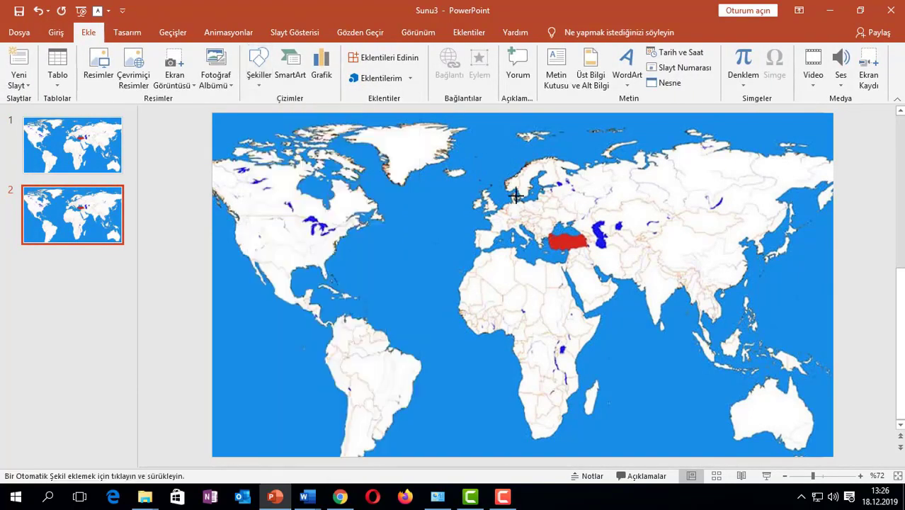
drag(516, 194, 636, 295)
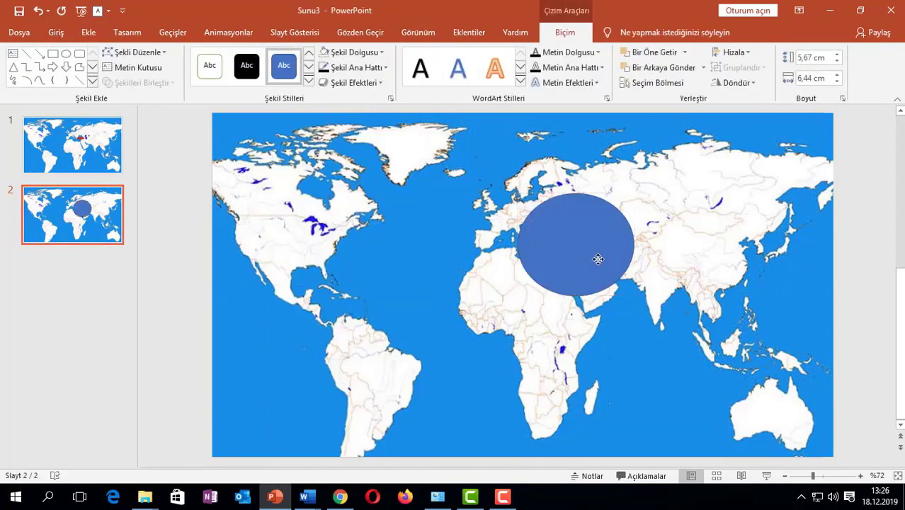
drag(599, 259, 591, 258)
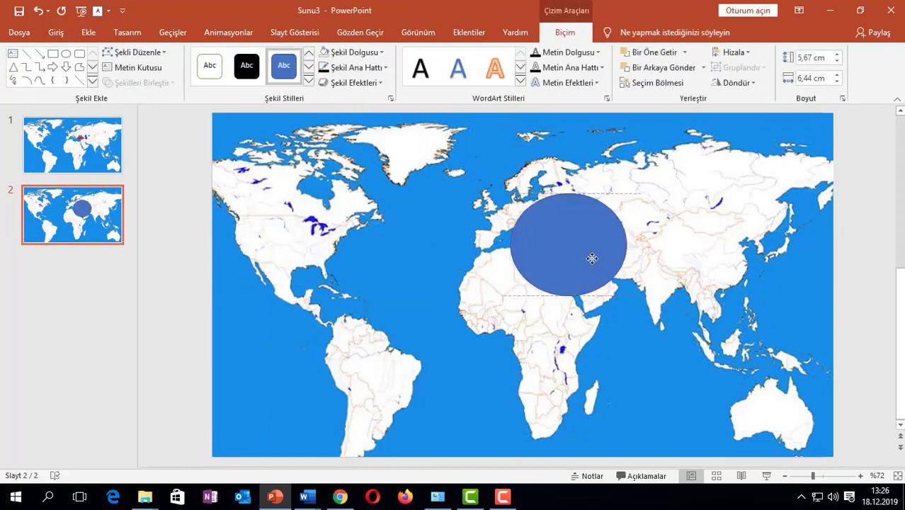
Step: Give the oval a 6 nk black outline and no fill
click(380, 70)
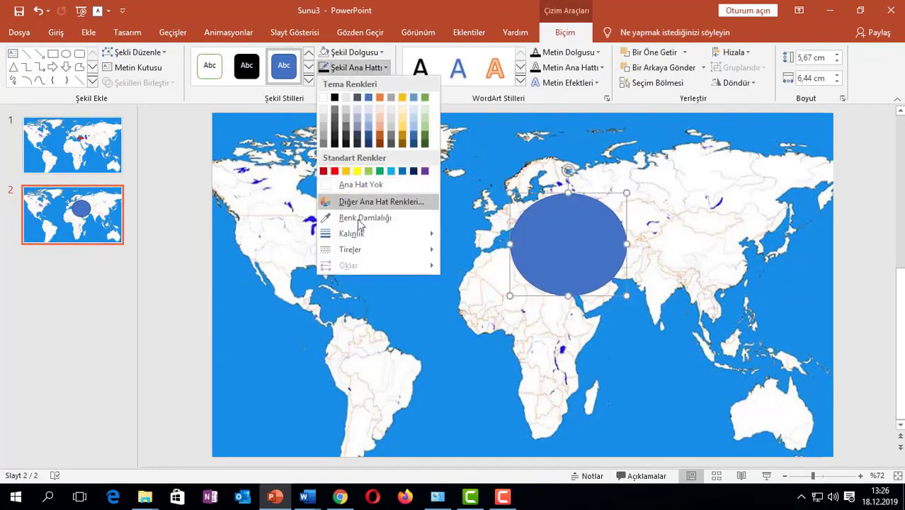
mouse_move(365, 234)
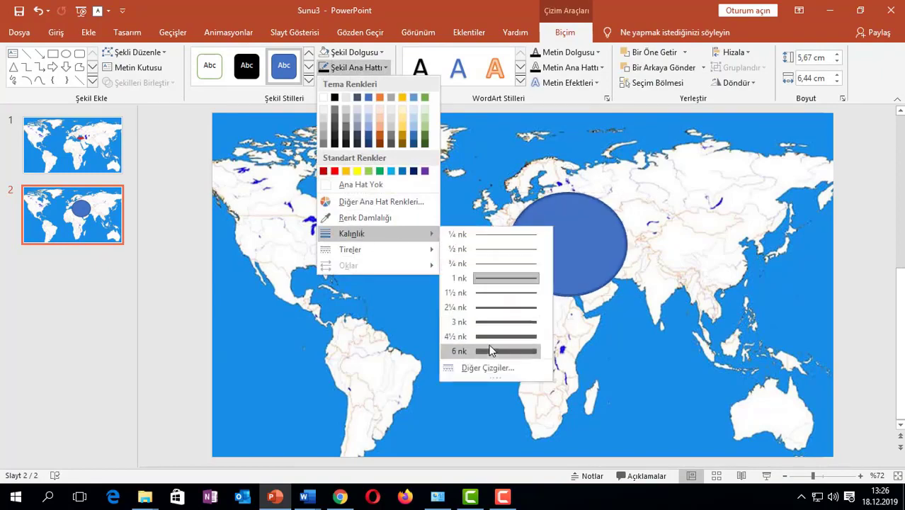
click(489, 347)
click(352, 53)
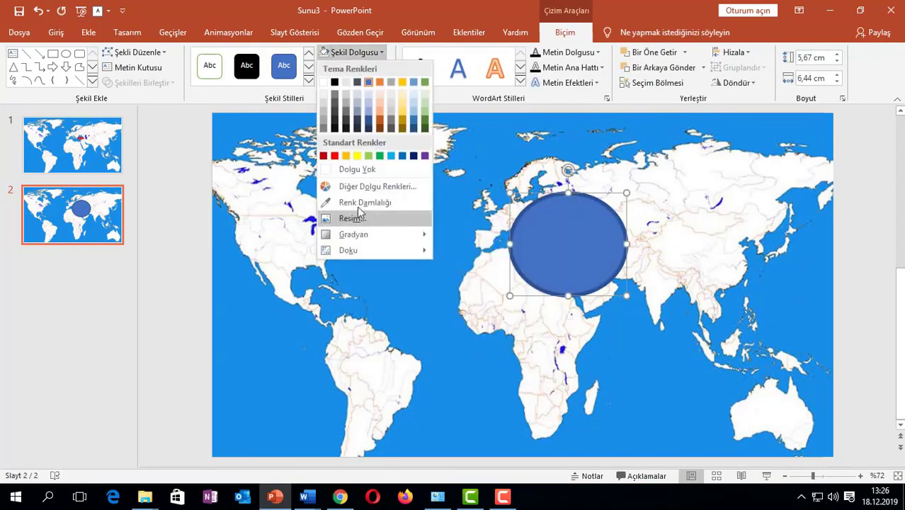
click(333, 170)
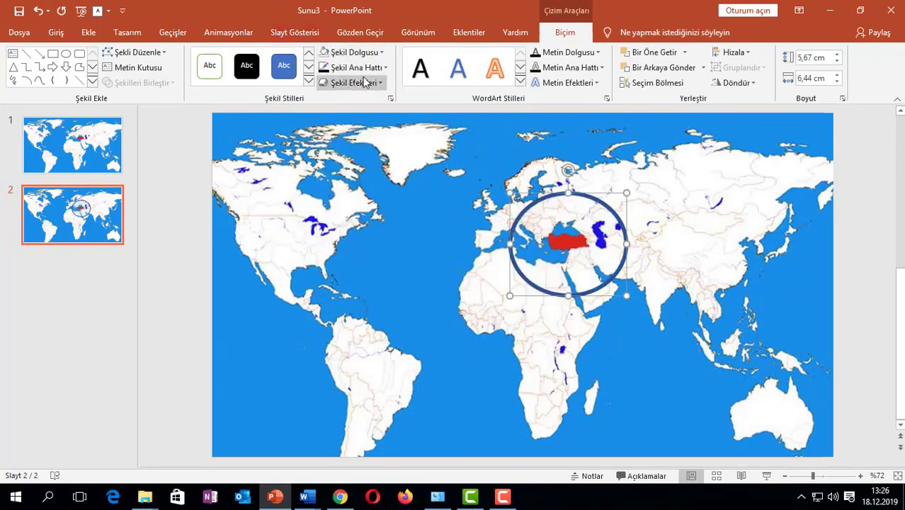
click(343, 70)
click(334, 97)
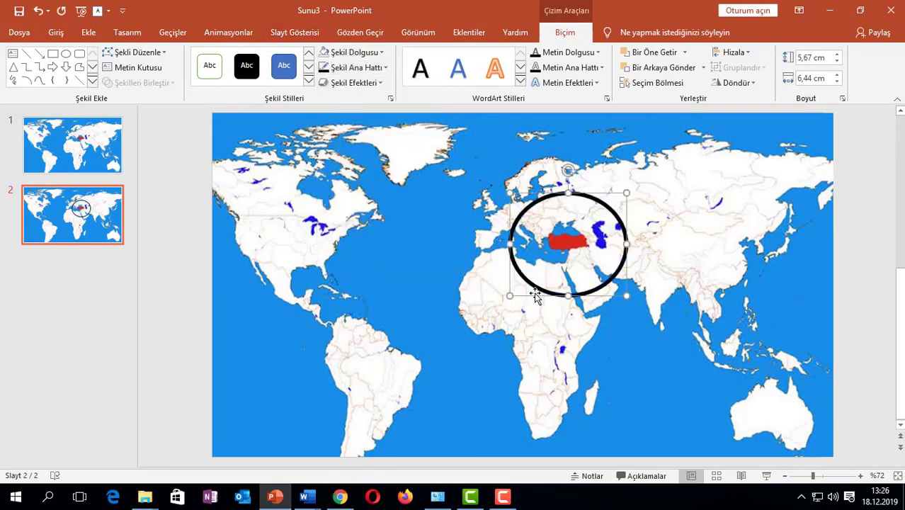
click(216, 32)
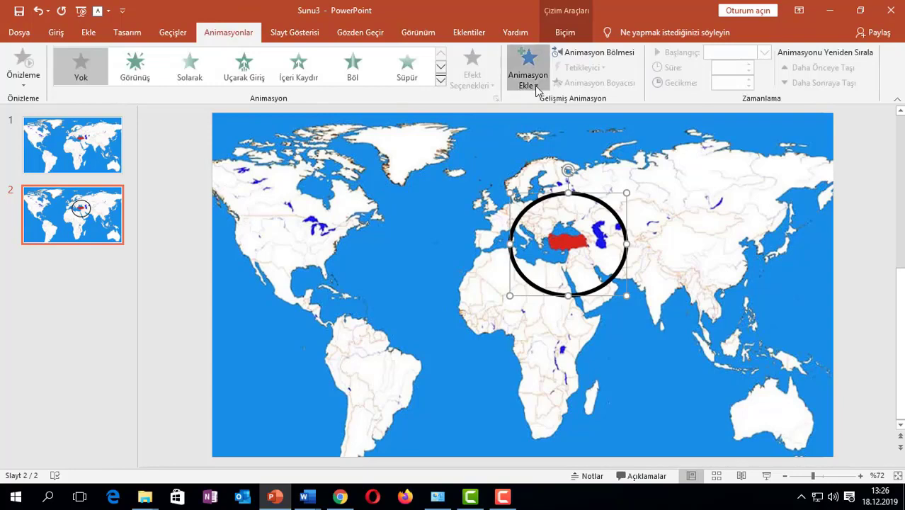
Step: Apply the Tekerlek (Wheel) entrance animation to the oval around Turkey
click(532, 78)
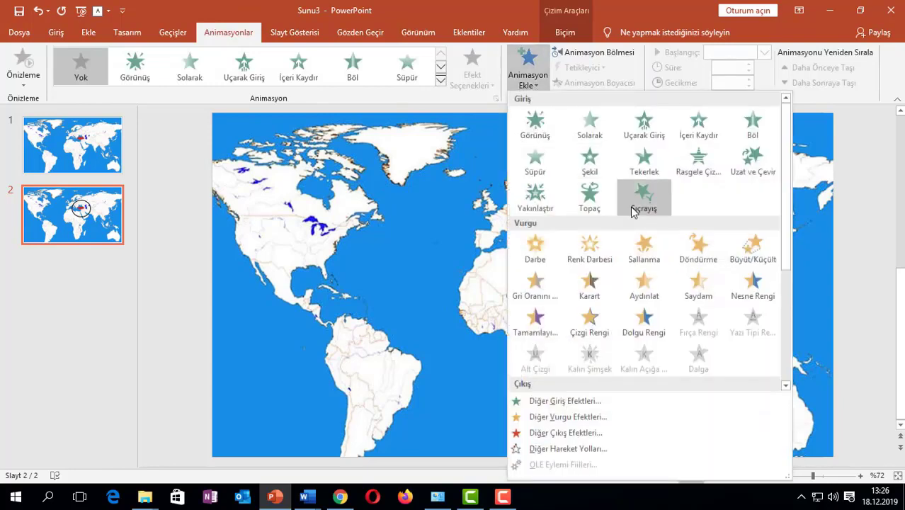
click(644, 160)
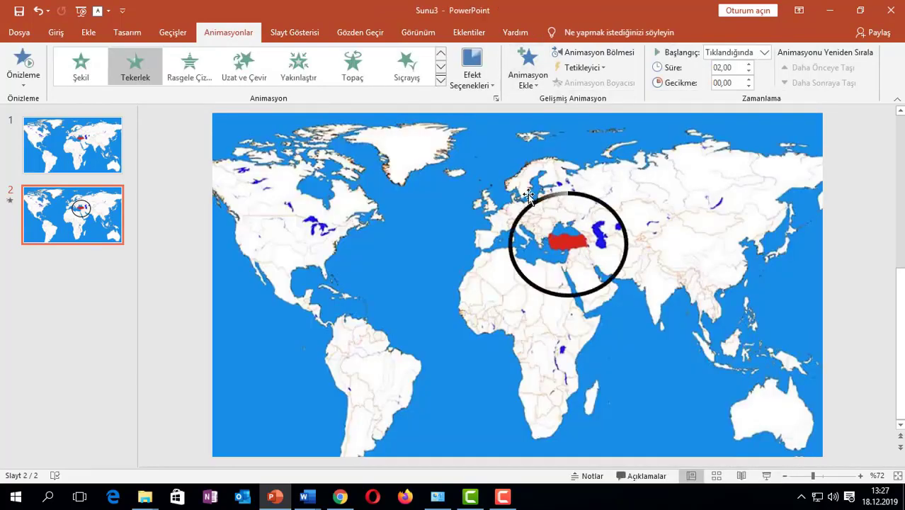
click(382, 202)
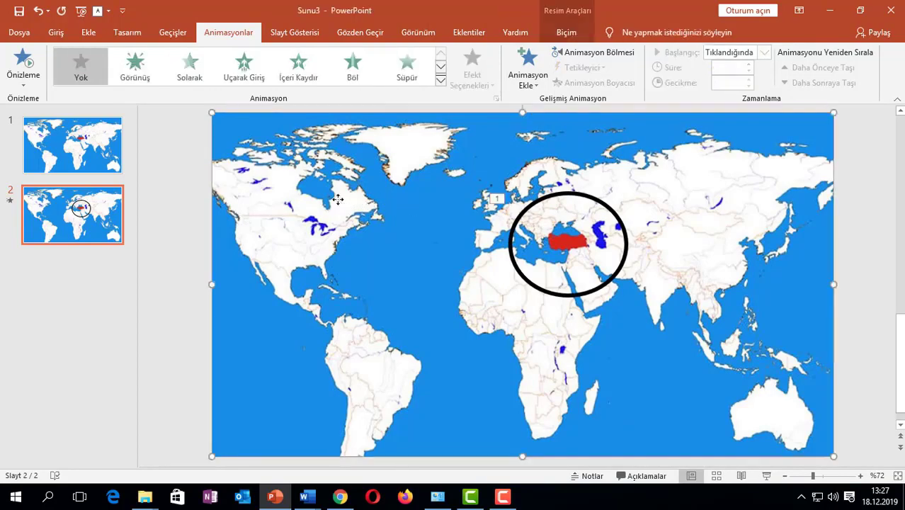
Step: Crop the map picture to an oval shape with a 1:1 aspect ratio
click(566, 33)
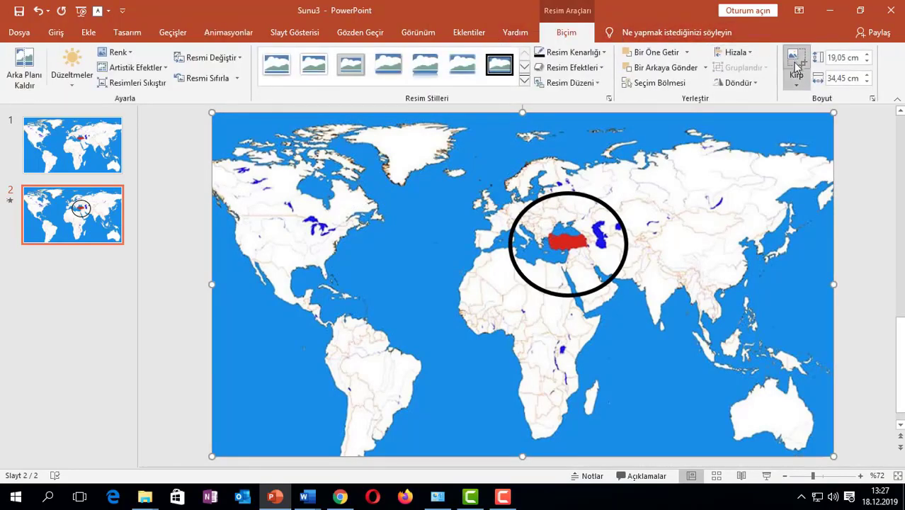
click(793, 59)
click(796, 77)
mouse_move(796, 119)
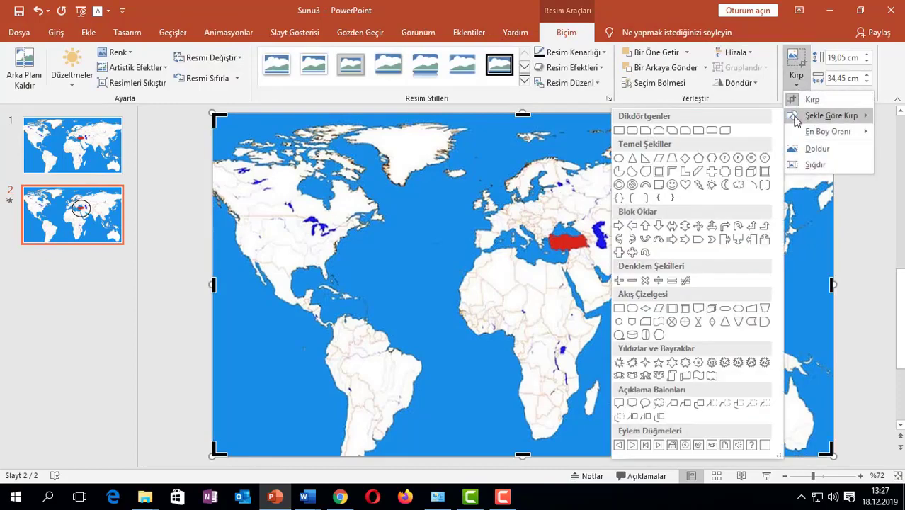
click(622, 157)
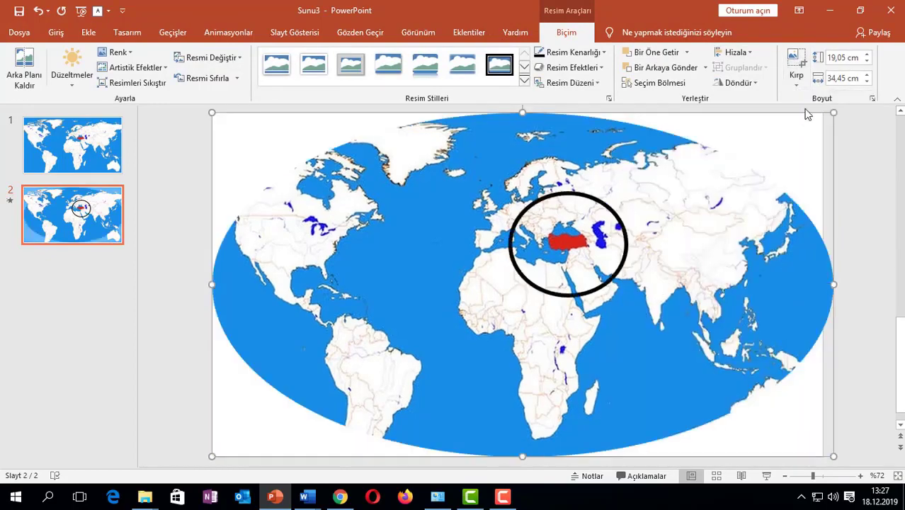
click(798, 82)
mouse_move(825, 133)
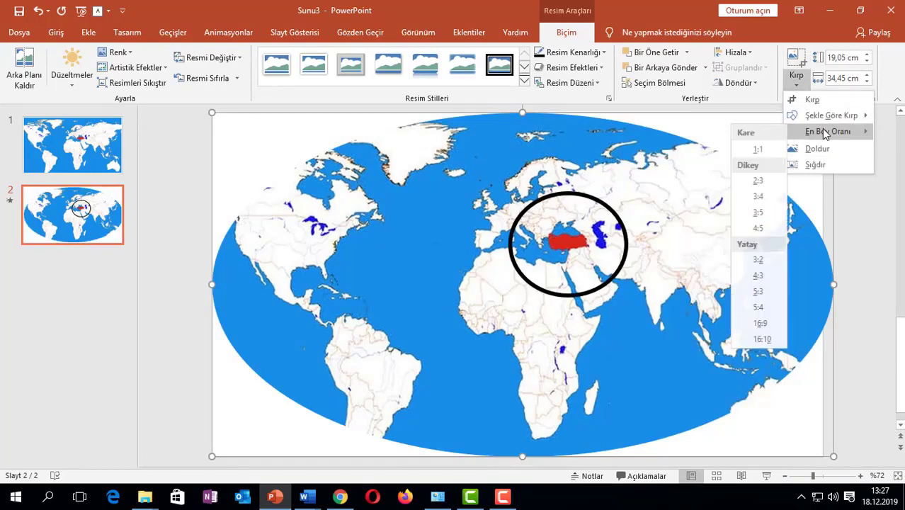
click(758, 148)
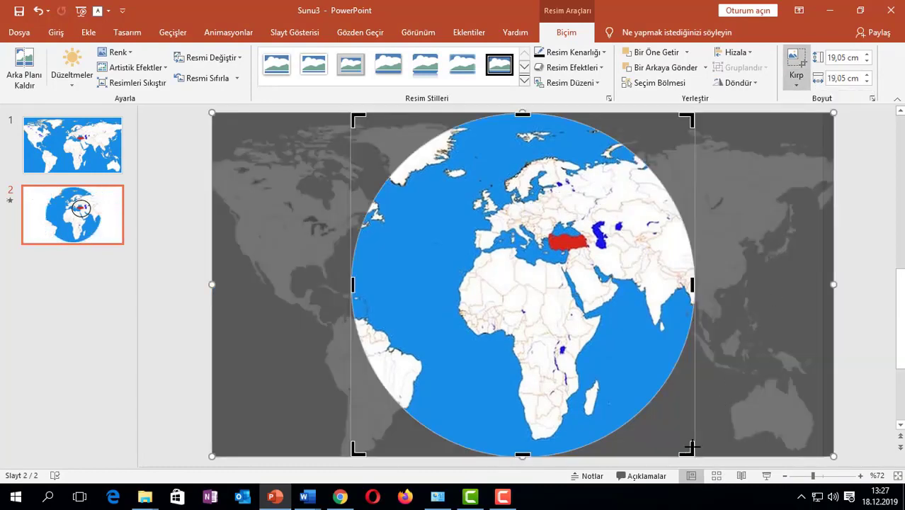
Step: Tighten the crop edges around the Turkey region and finish cropping
drag(691, 446, 639, 332)
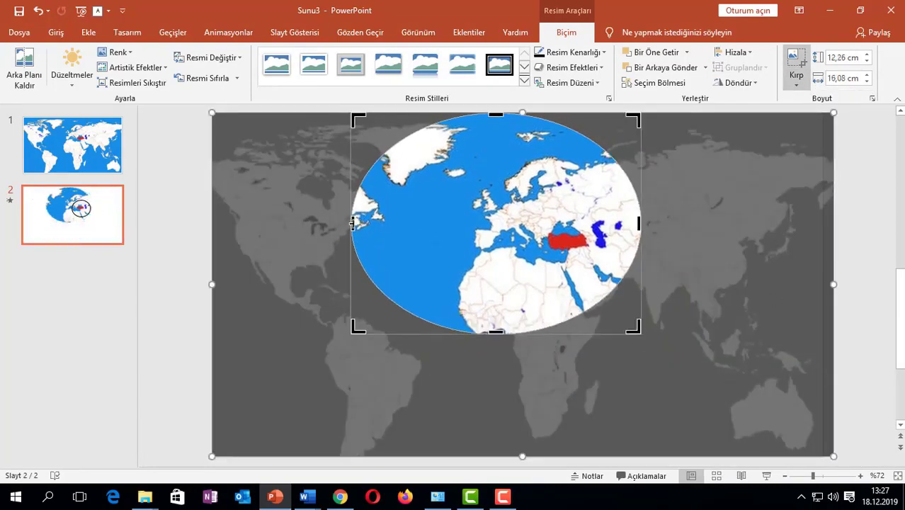
drag(352, 222, 498, 222)
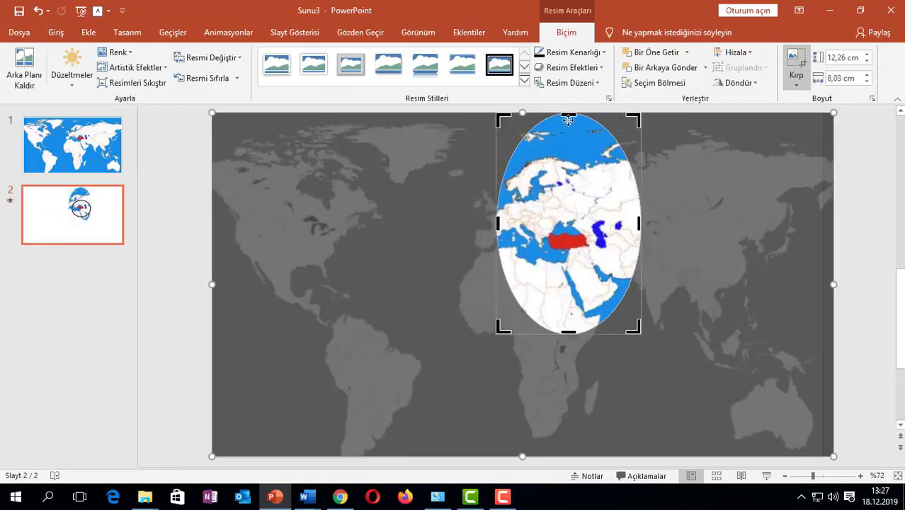
drag(568, 120, 571, 116)
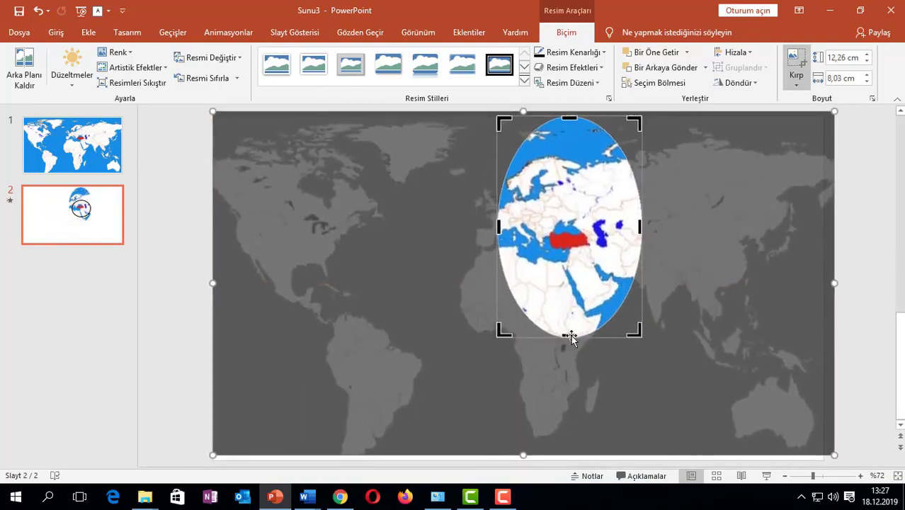
drag(569, 318, 570, 296)
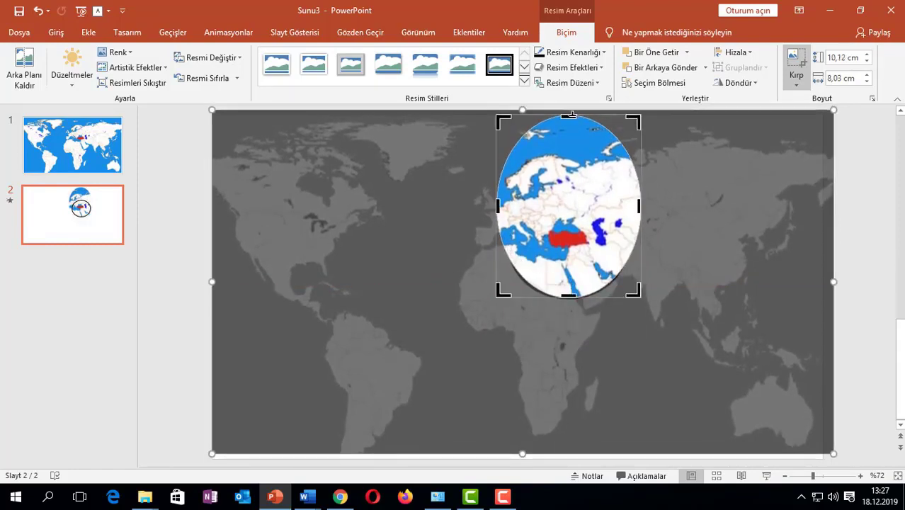
drag(571, 115, 571, 195)
drag(638, 242, 624, 242)
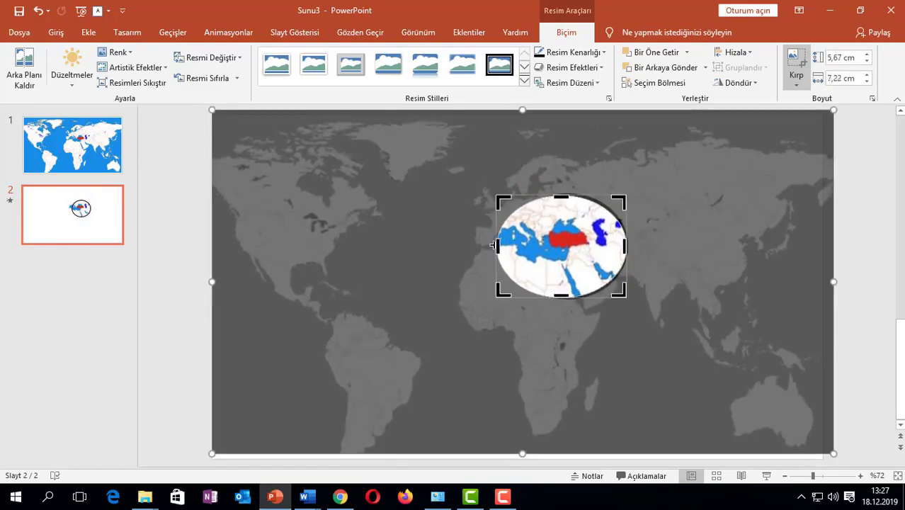
drag(497, 245, 510, 241)
click(796, 65)
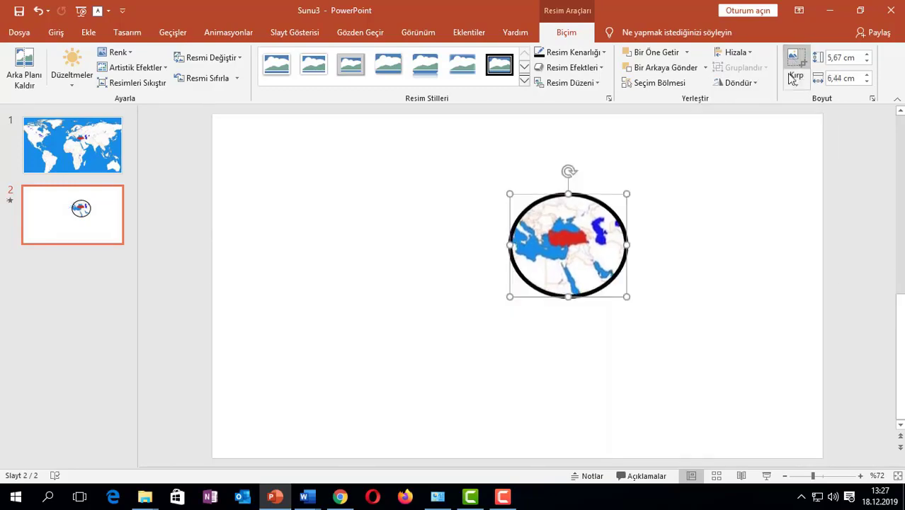
Step: Select the oval and cropped map together and add the Büyüt/Küçült emphasis animation
click(693, 260)
drag(638, 323, 440, 149)
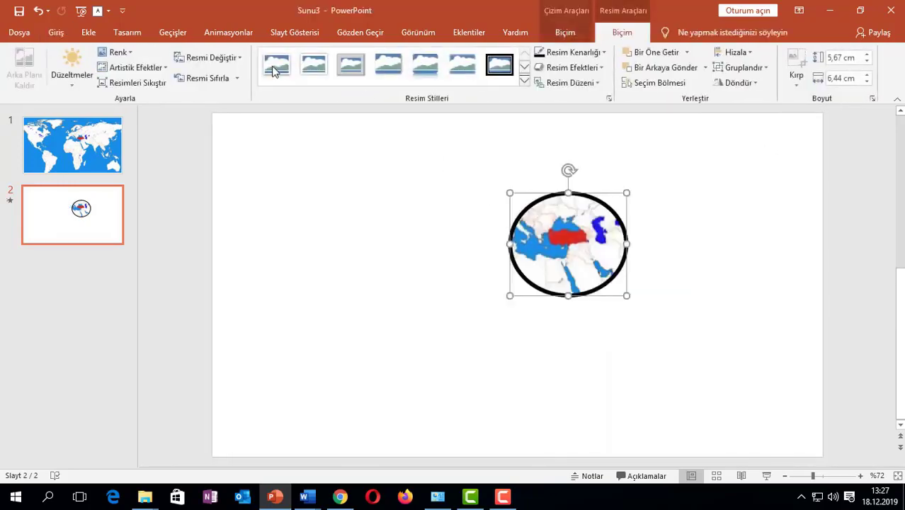
click(248, 33)
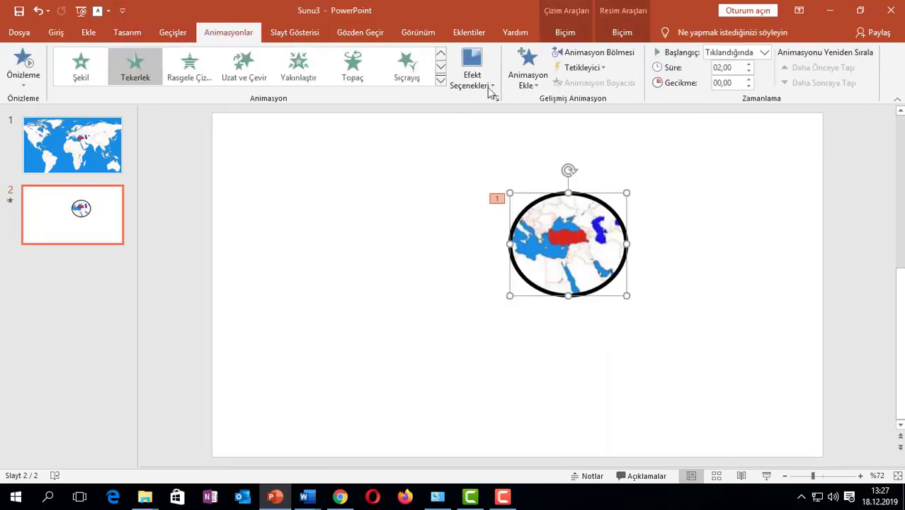
click(528, 77)
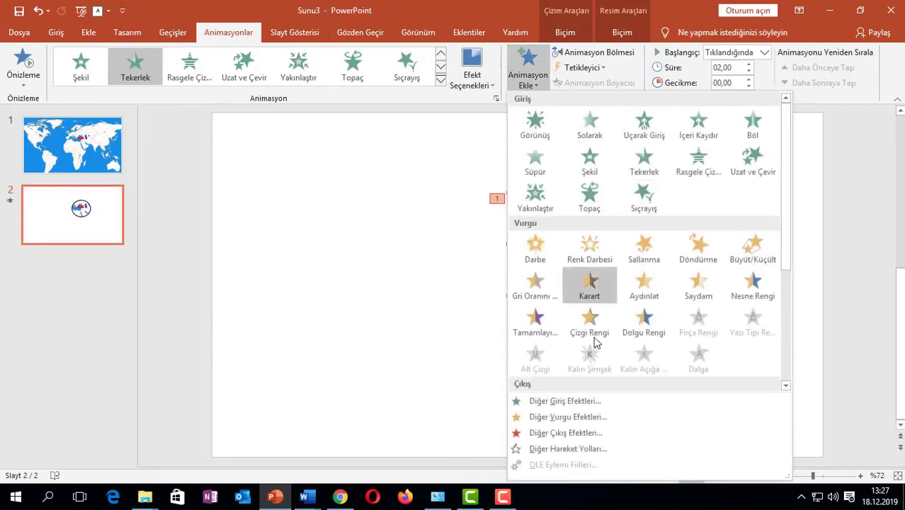
click(757, 254)
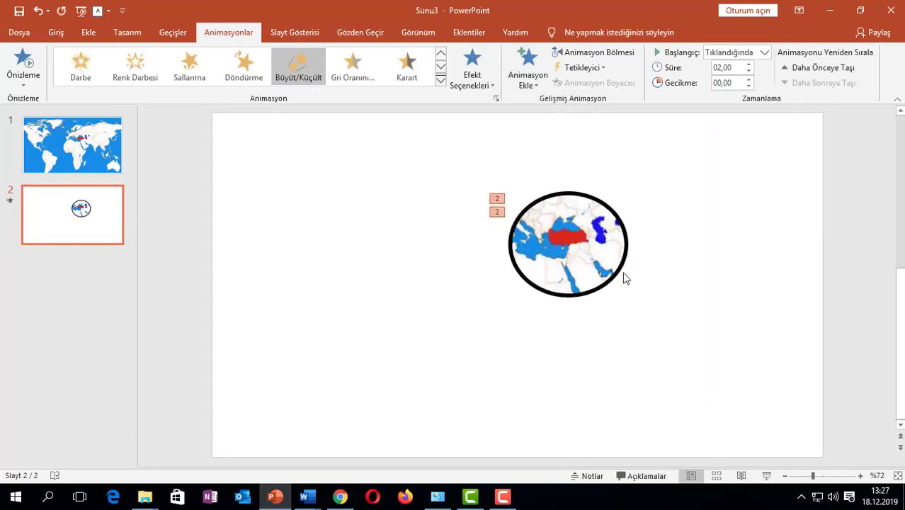
click(576, 254)
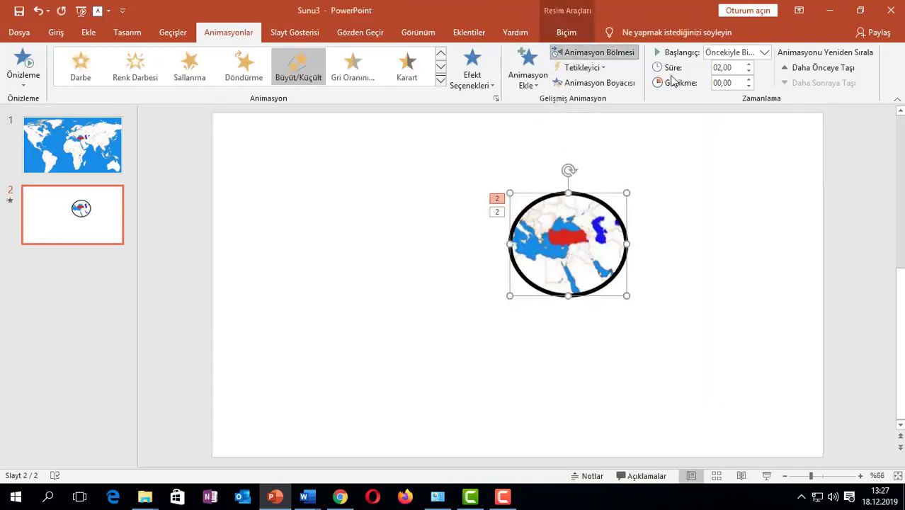
Step: In the Animation Pane, set the second Oval 1 animation to Öncekinden Sonra Başlat and preview
click(594, 53)
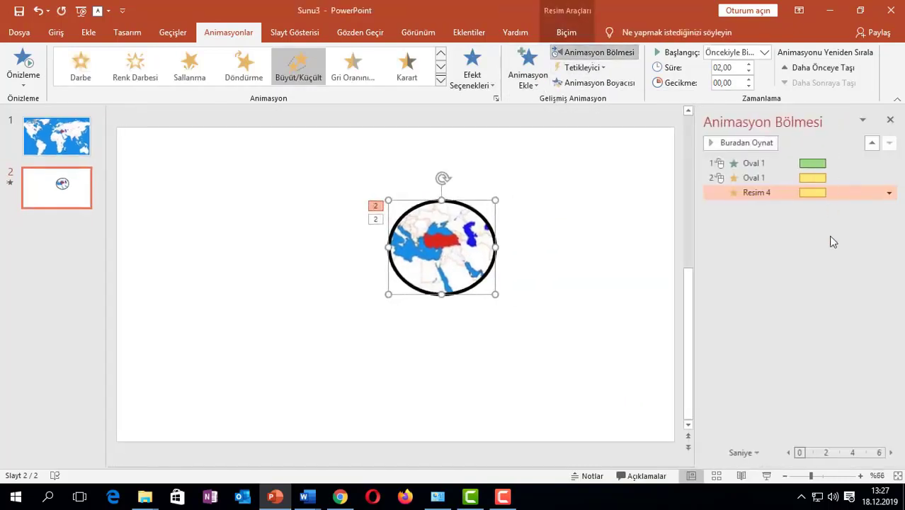
click(782, 182)
right_click(784, 182)
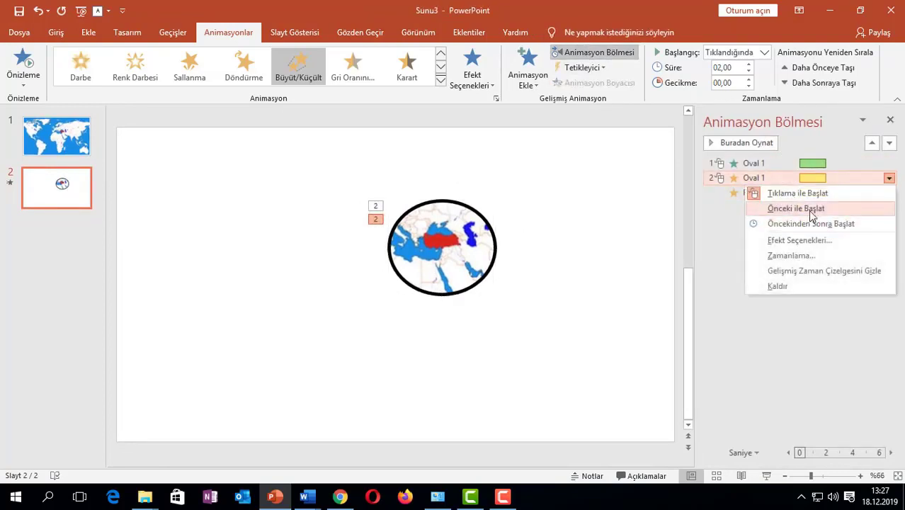
click(812, 226)
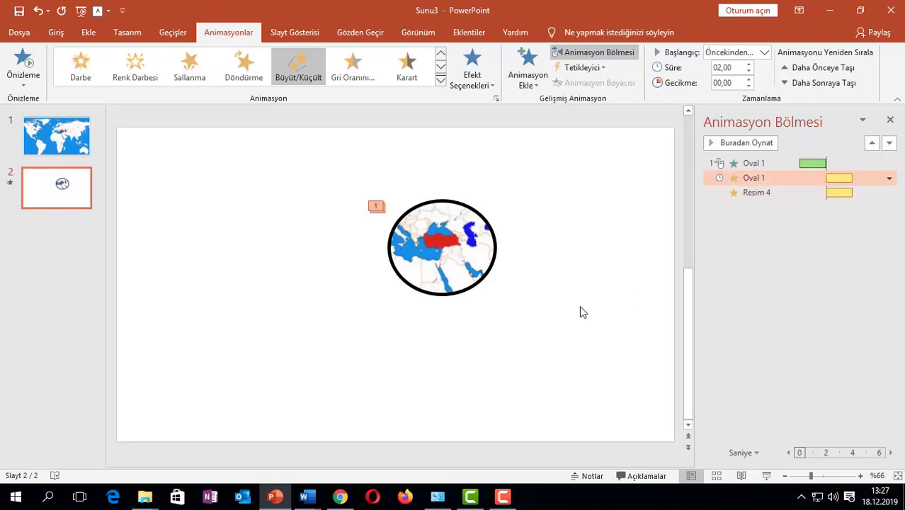
click(722, 142)
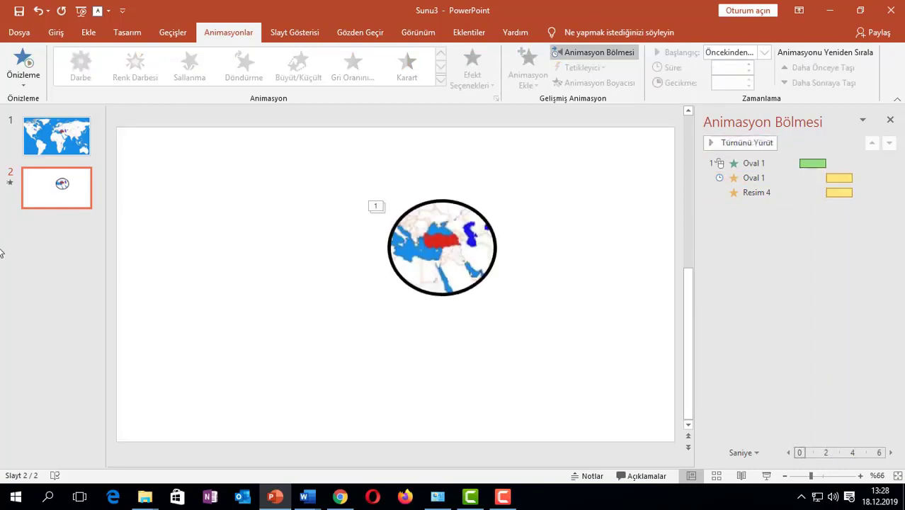
Step: Move the oval and cropped map from slide 2 onto slide 1, then run the slide show
drag(554, 355, 334, 137)
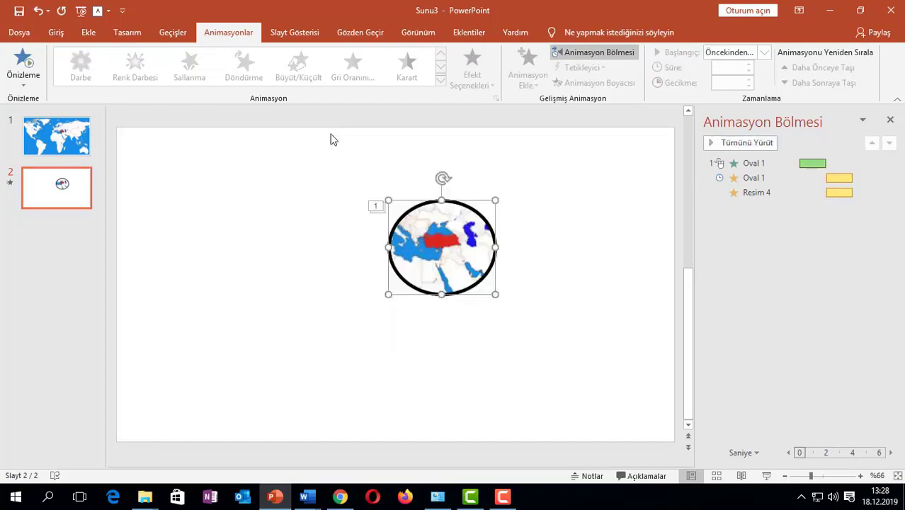
key(Delete)
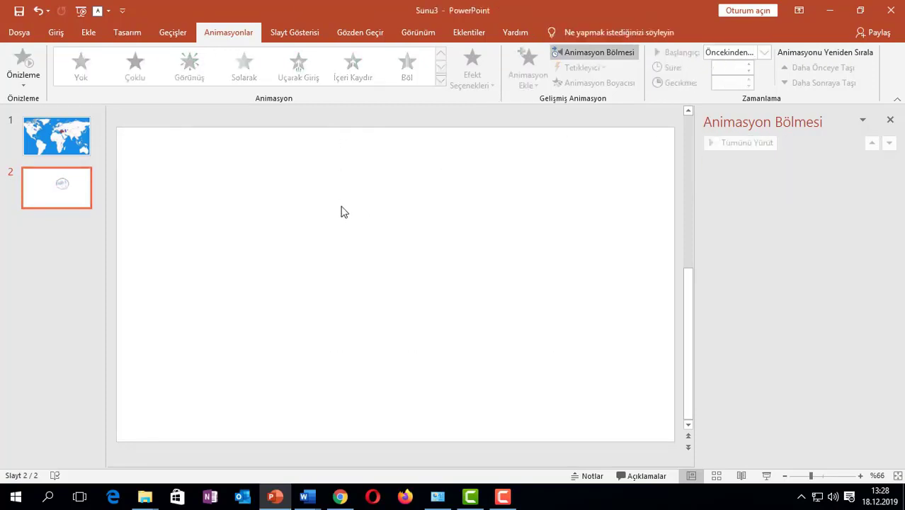
click(84, 135)
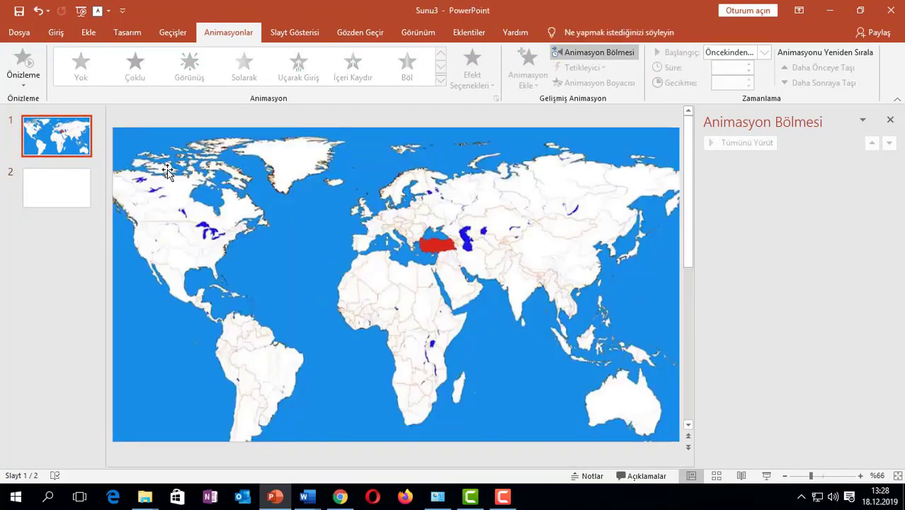
key(ctrl+v)
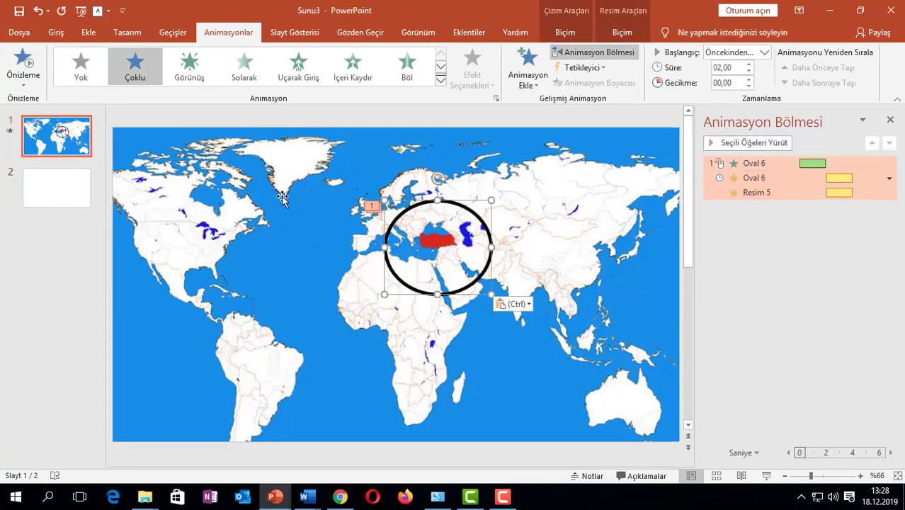
key(F5)
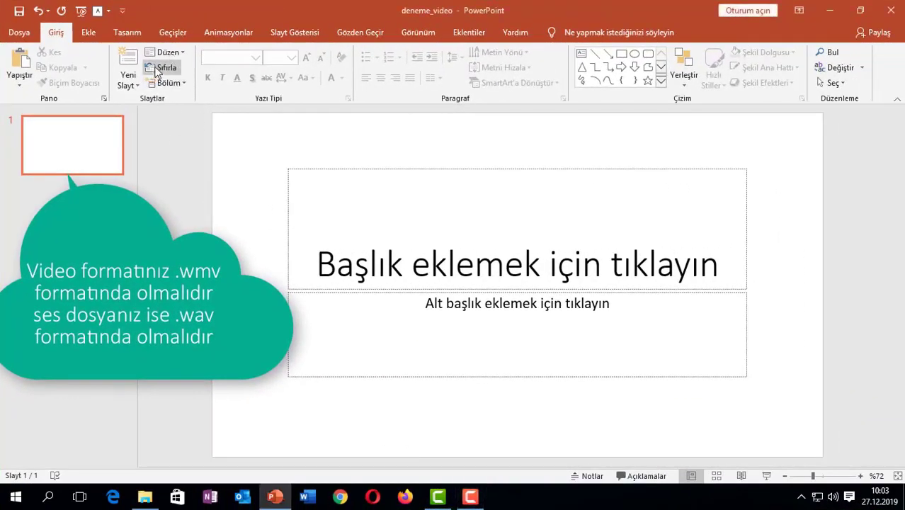
Step: Apply the Boş (Blank) layout and embed the Wildlife video from the computer
click(164, 52)
click(170, 216)
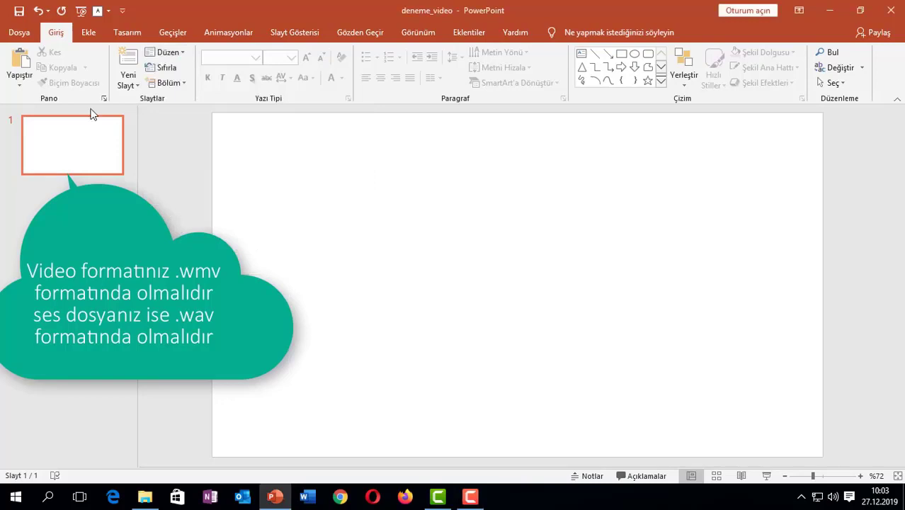
click(91, 33)
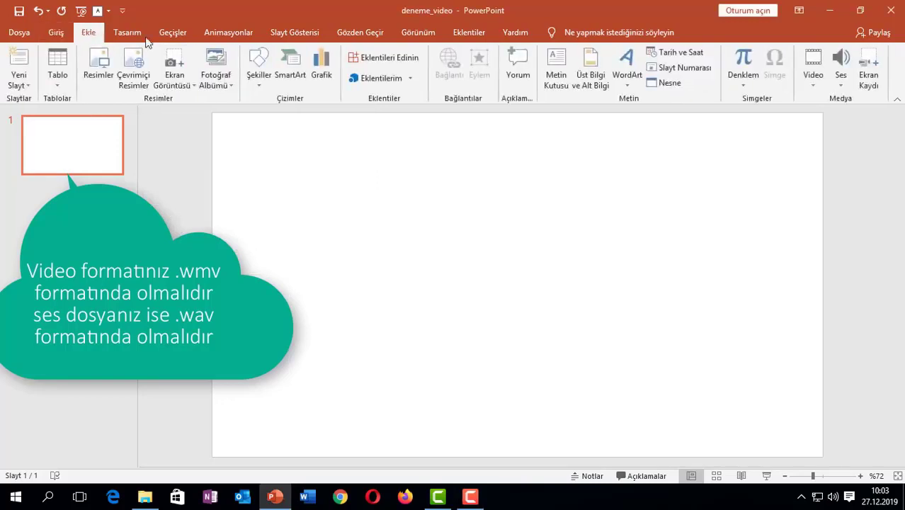
click(818, 63)
click(829, 114)
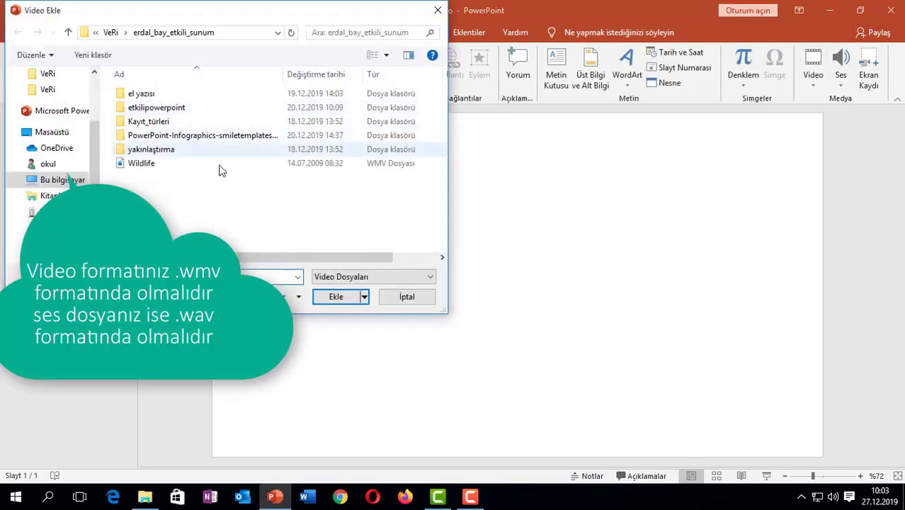
click(177, 167)
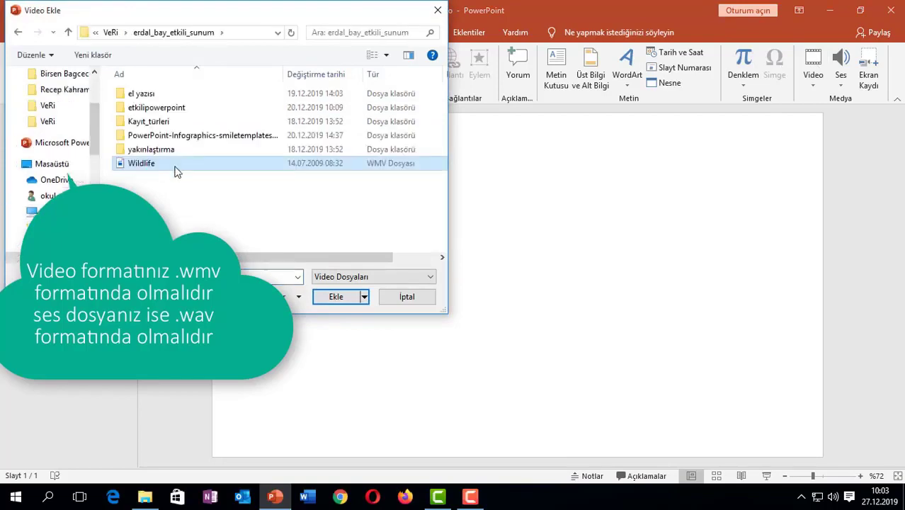
click(316, 296)
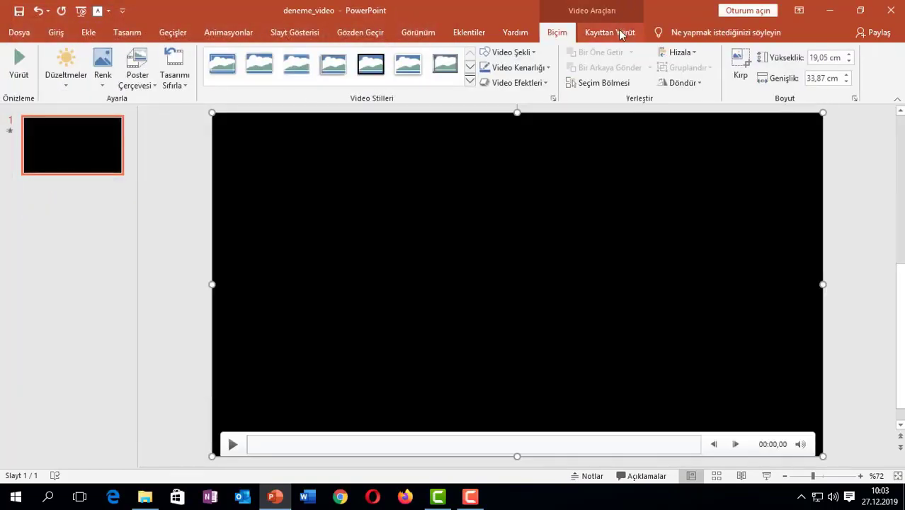
click(620, 34)
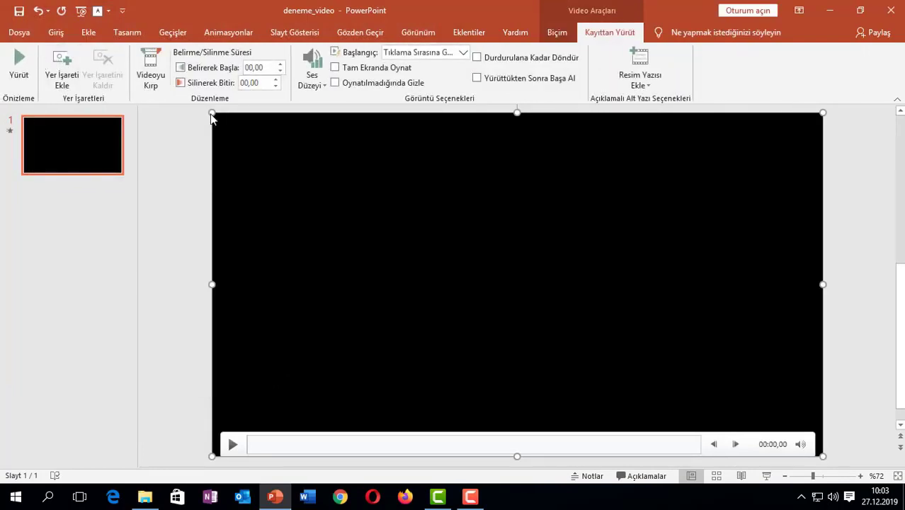
Step: Use Videoyu Kırp to set the start to 00:05,087 and the end to 00:14,673
click(150, 69)
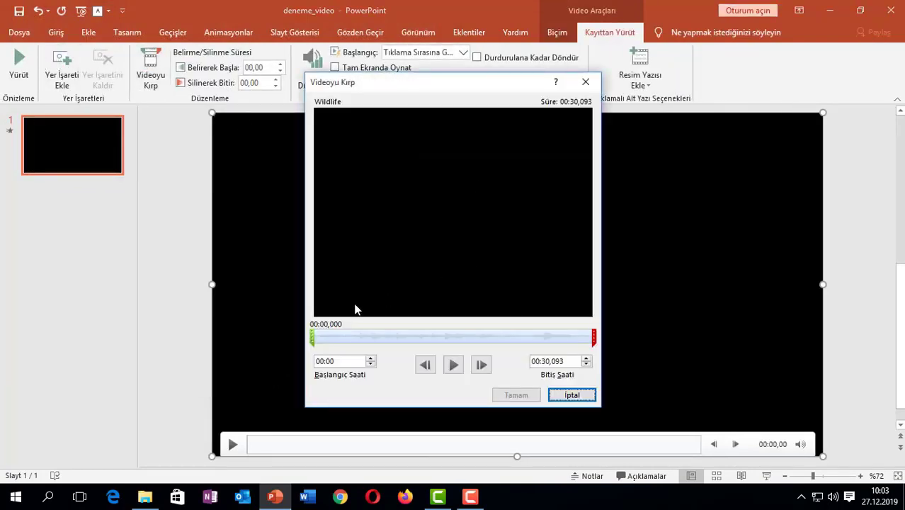
drag(317, 338, 359, 338)
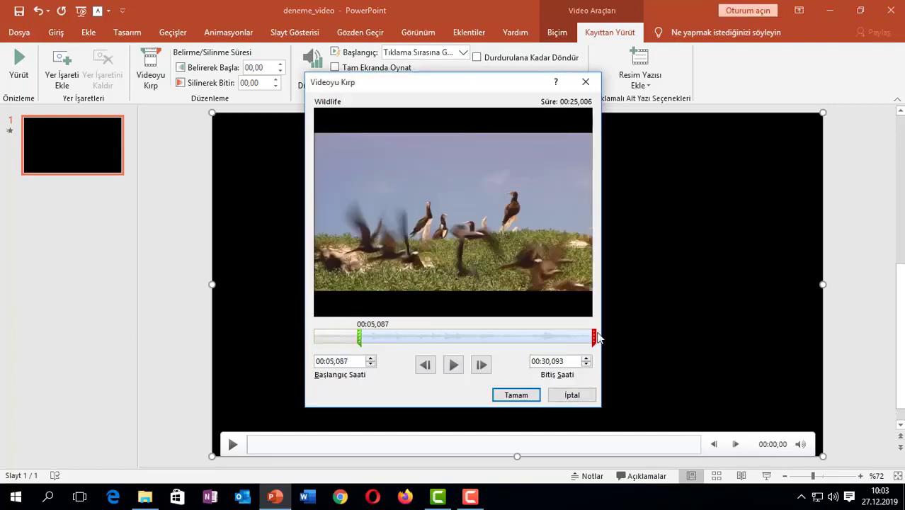
drag(595, 337, 450, 341)
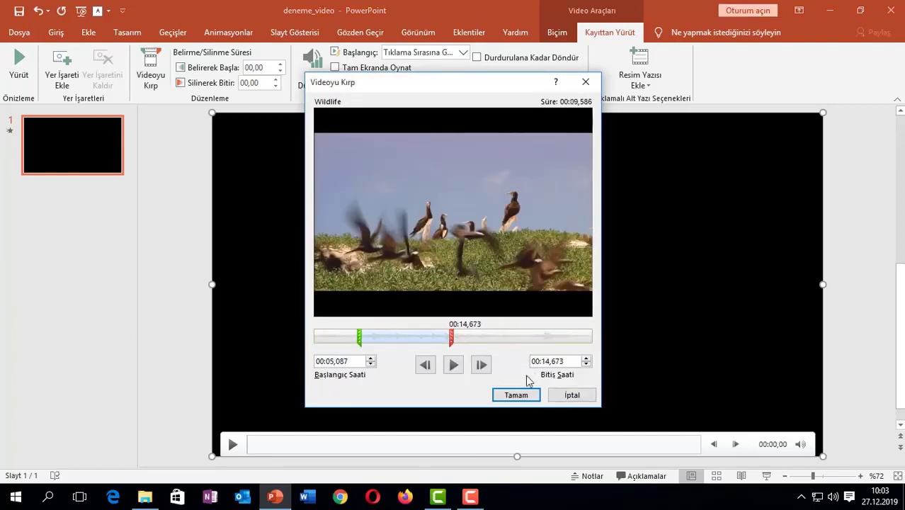
click(517, 394)
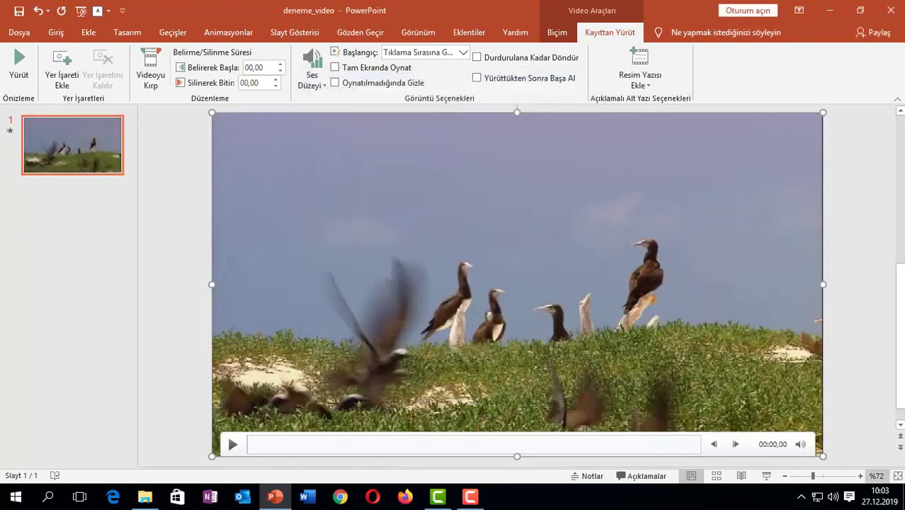
Step: Play the trimmed video, then open Medyayı Sıkıştır on the Info page to show quality options
click(233, 445)
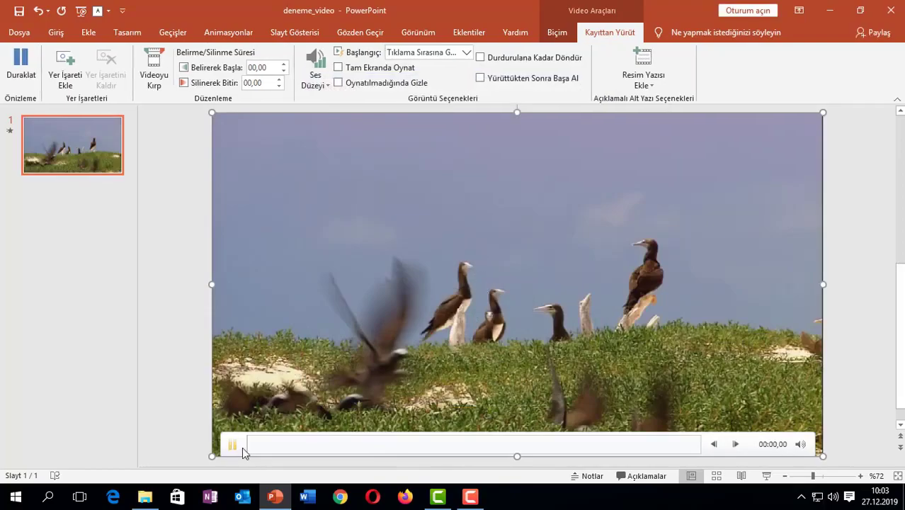
click(19, 32)
click(50, 163)
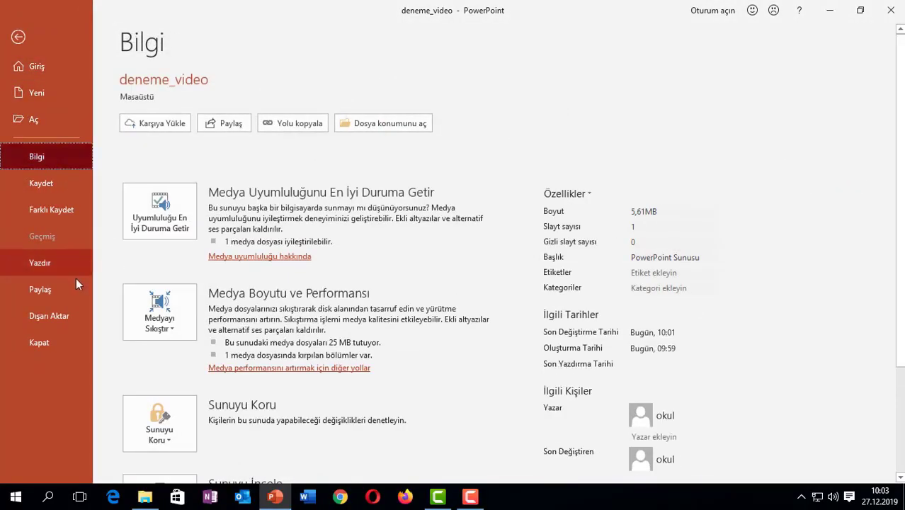
click(168, 322)
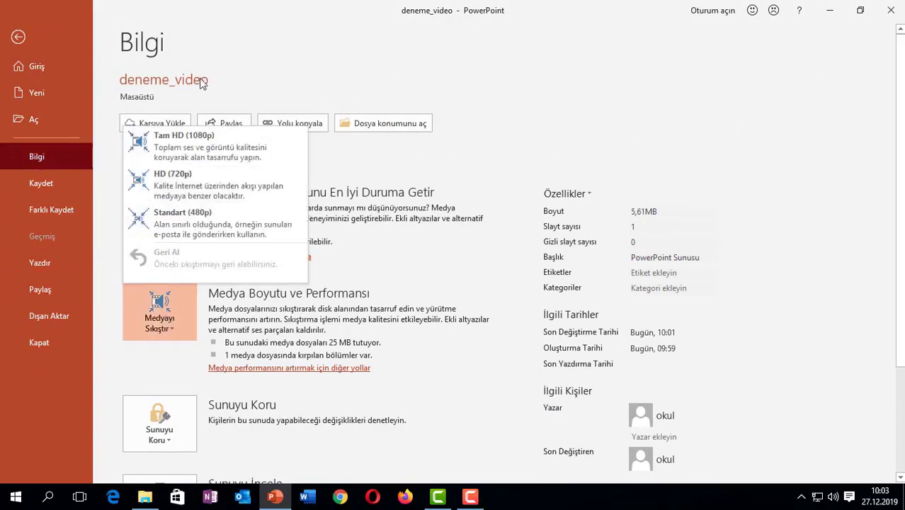
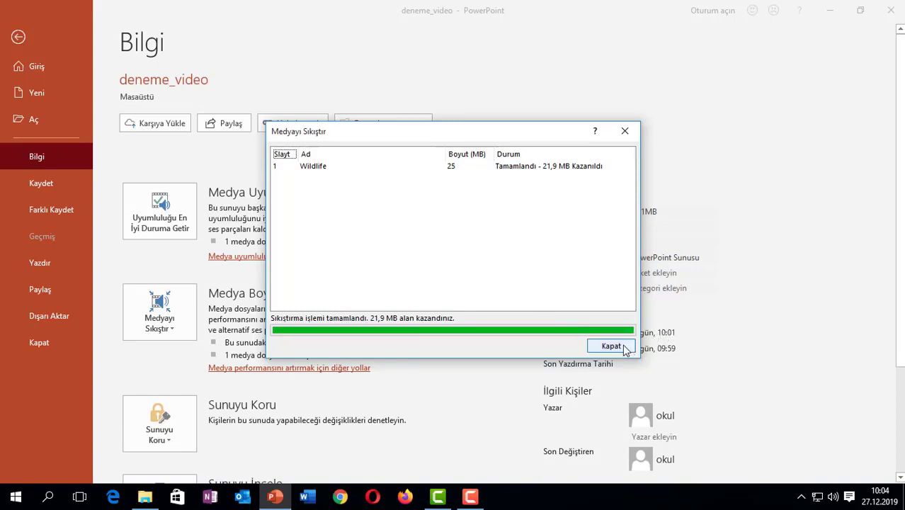
Step: Close the compression report showing 21,9 MB saved and return from Backstage to the Wildlife video slide
click(624, 347)
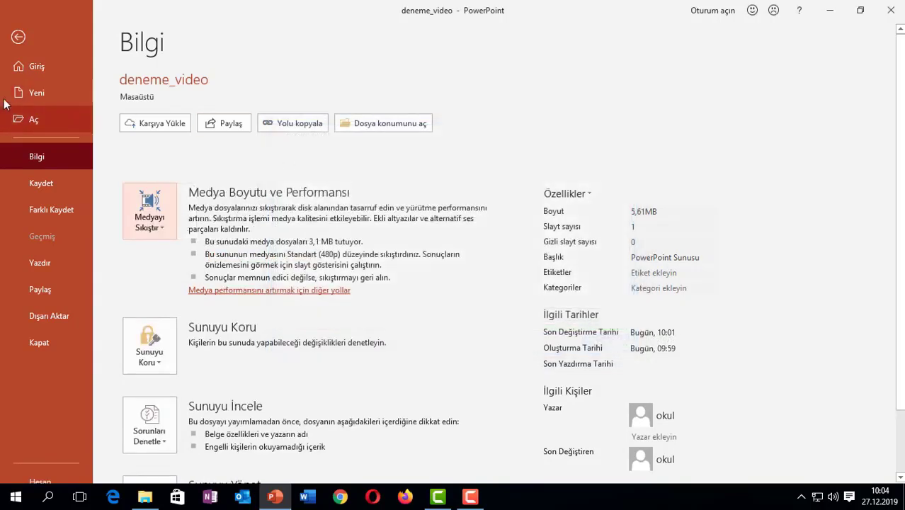
click(23, 37)
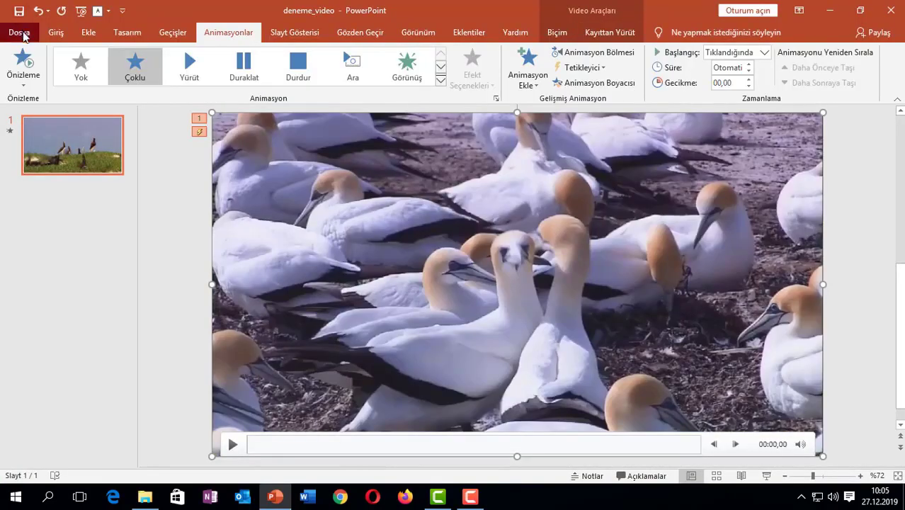
click(20, 30)
click(41, 183)
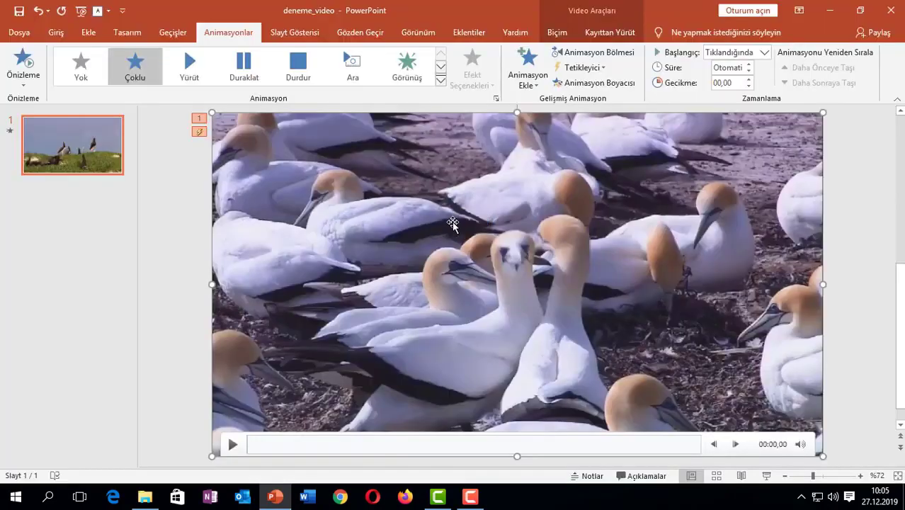
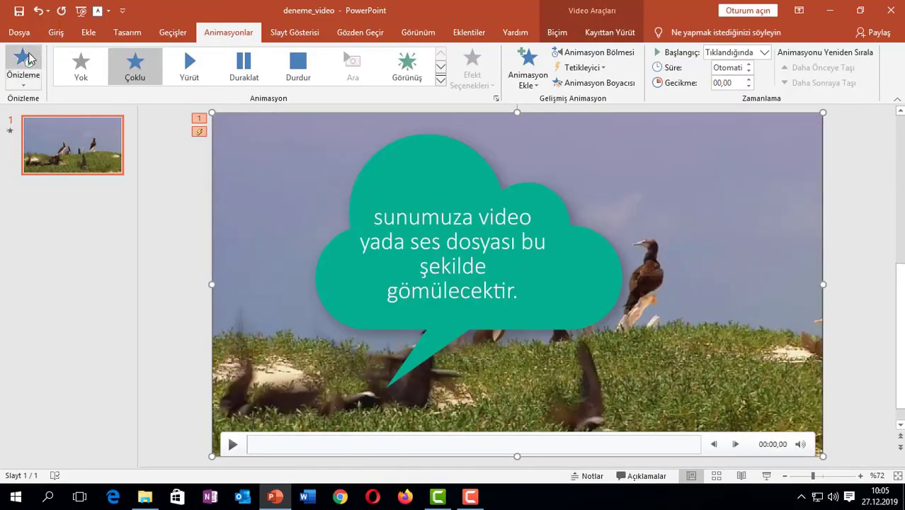
Step: Save deneme_video, close and reopen it, dismiss the Camtasia dialog, and play the bird video
click(27, 36)
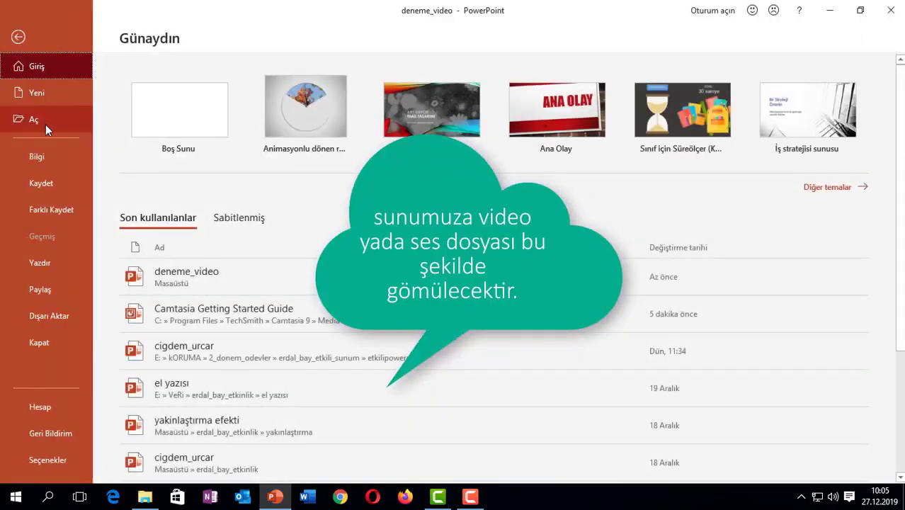
click(21, 181)
click(829, 10)
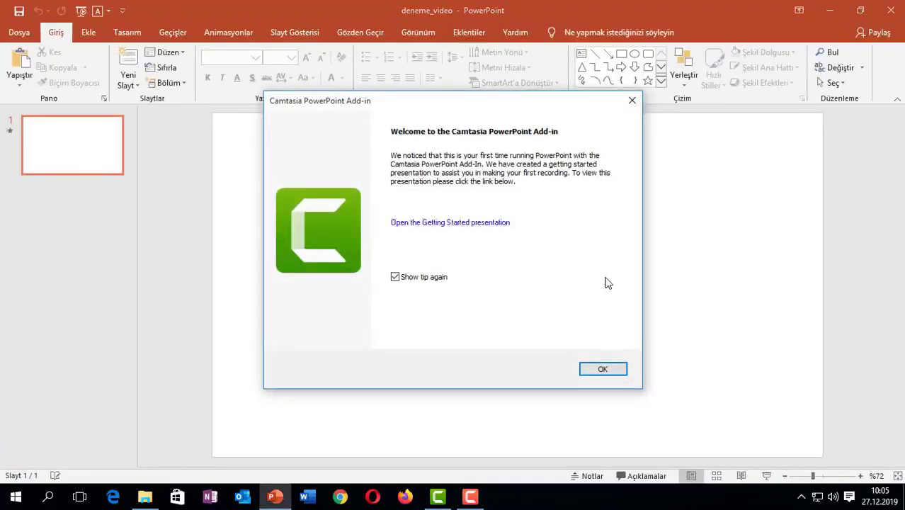
click(632, 101)
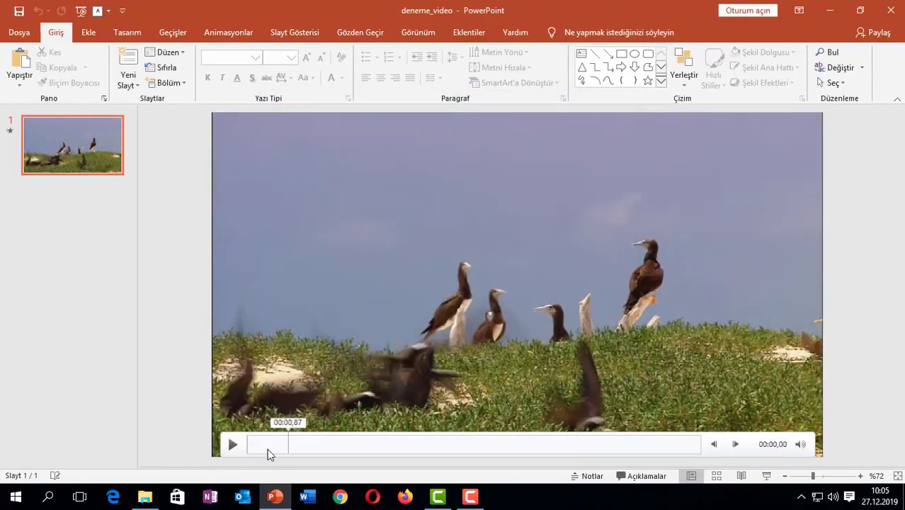
click(234, 445)
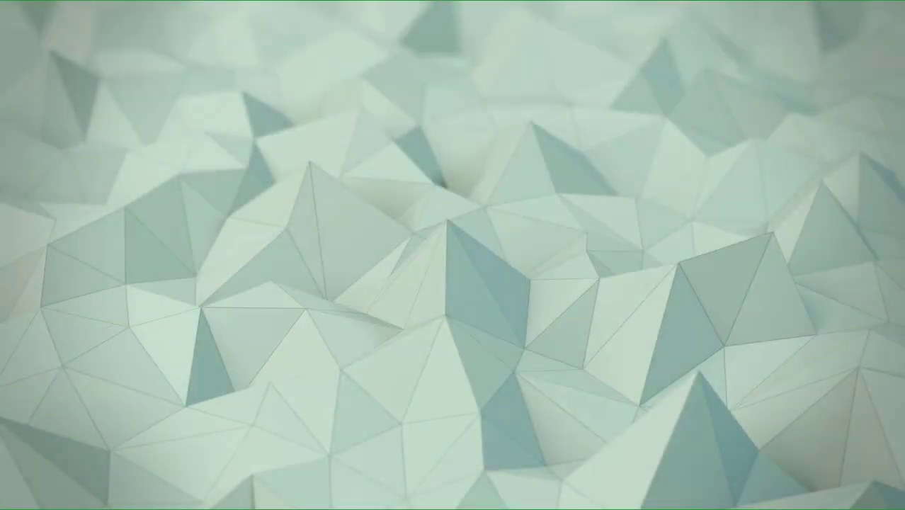